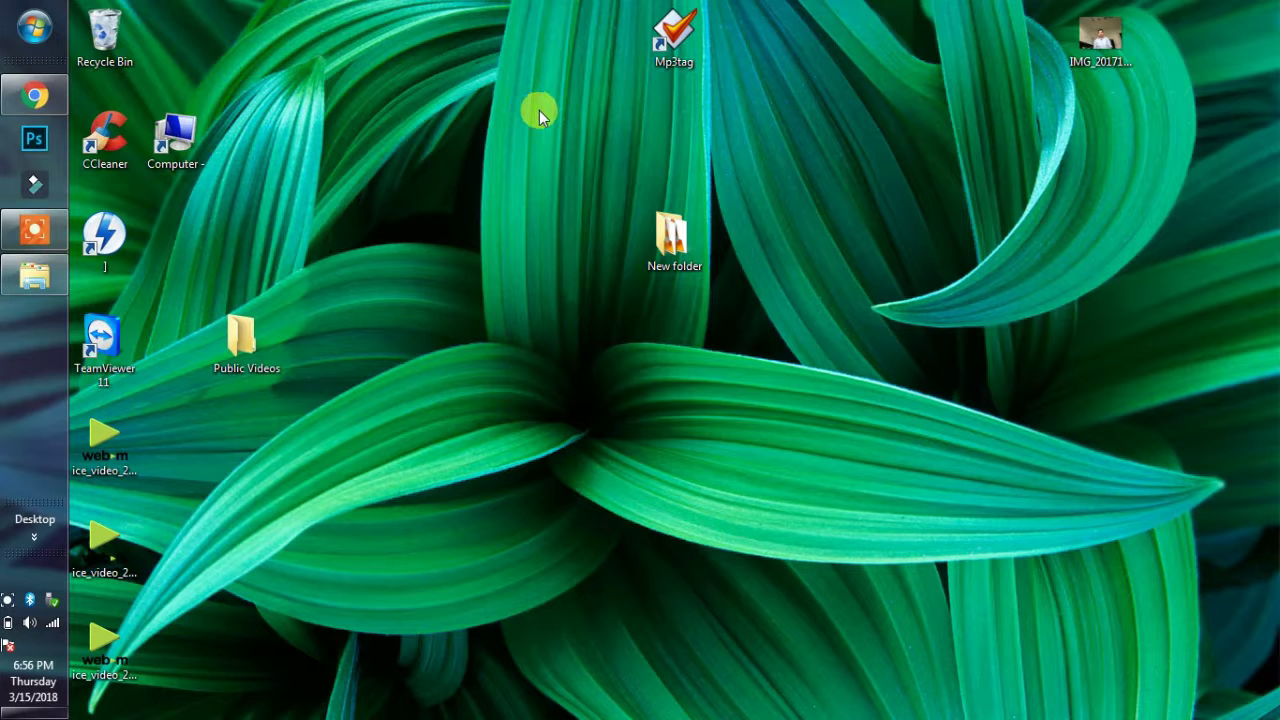
pyautogui.rightClick(539, 110)
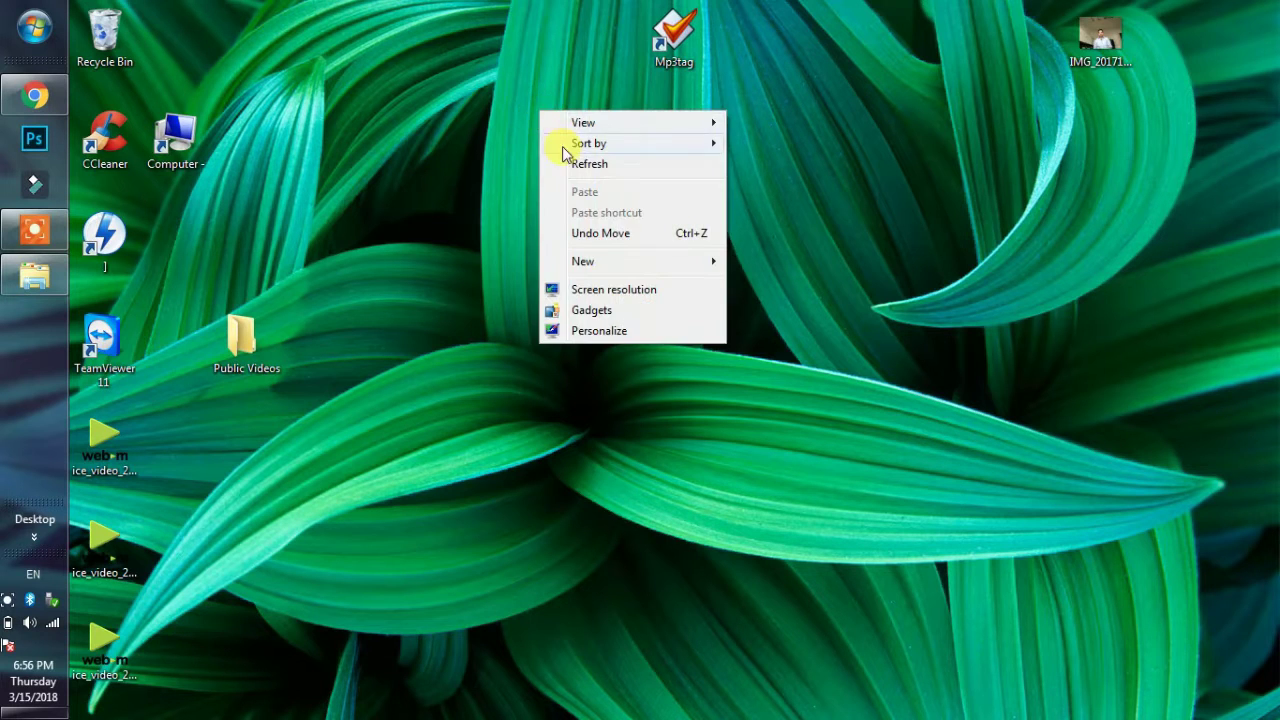
pyautogui.click(570, 163)
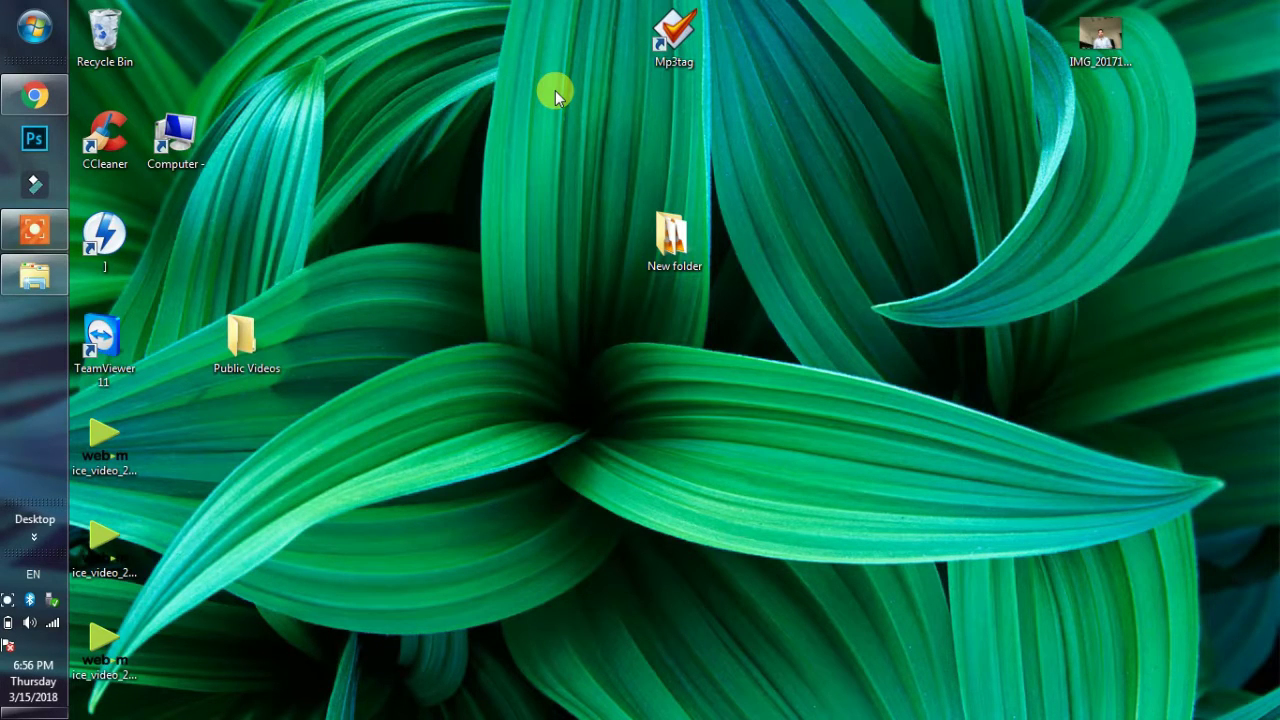
pyautogui.rightClick(611, 73)
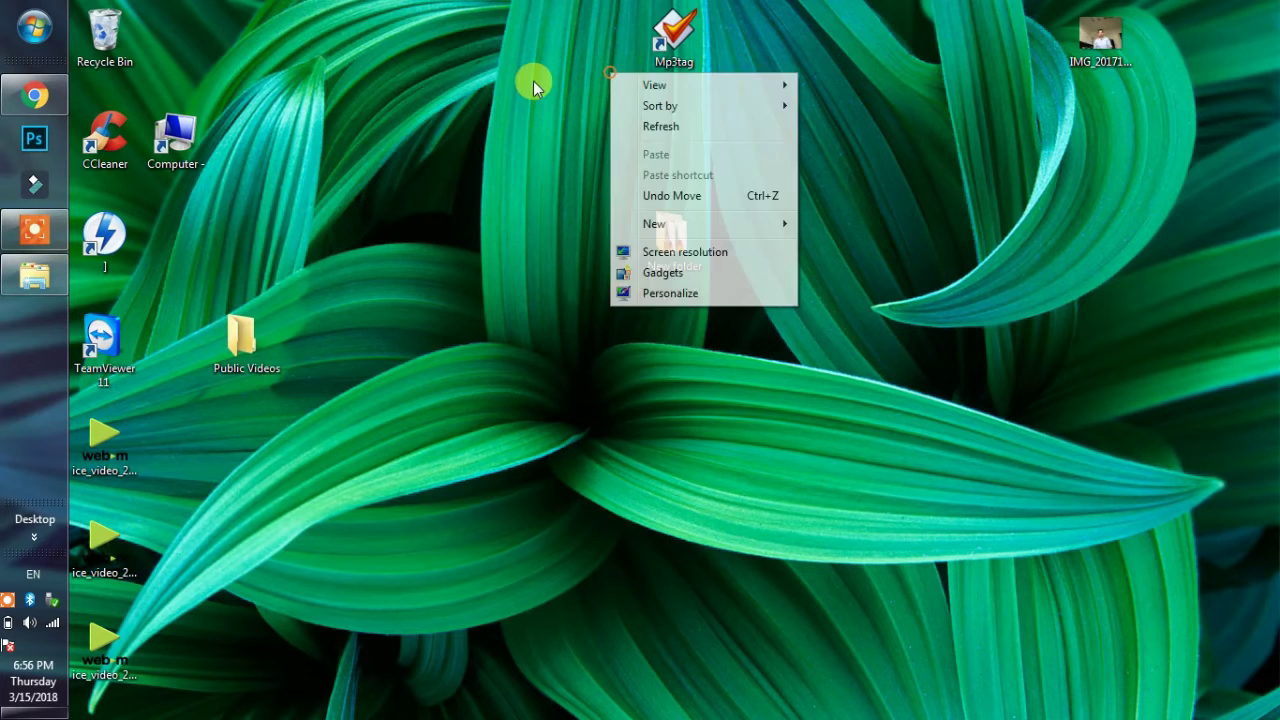
pyautogui.click(655, 128)
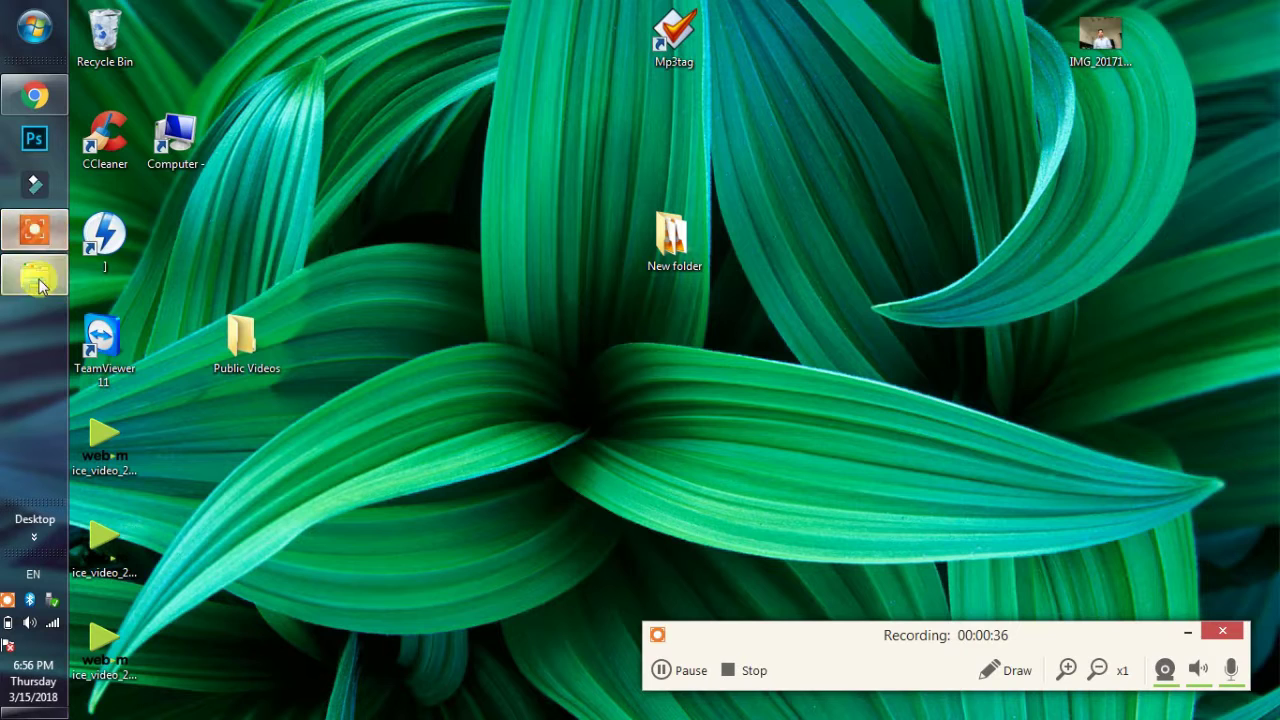
# Switch to Chrome and look through the Mp3tag thank-you page, including its donation and newsletter sections
pyautogui.click(37, 95)
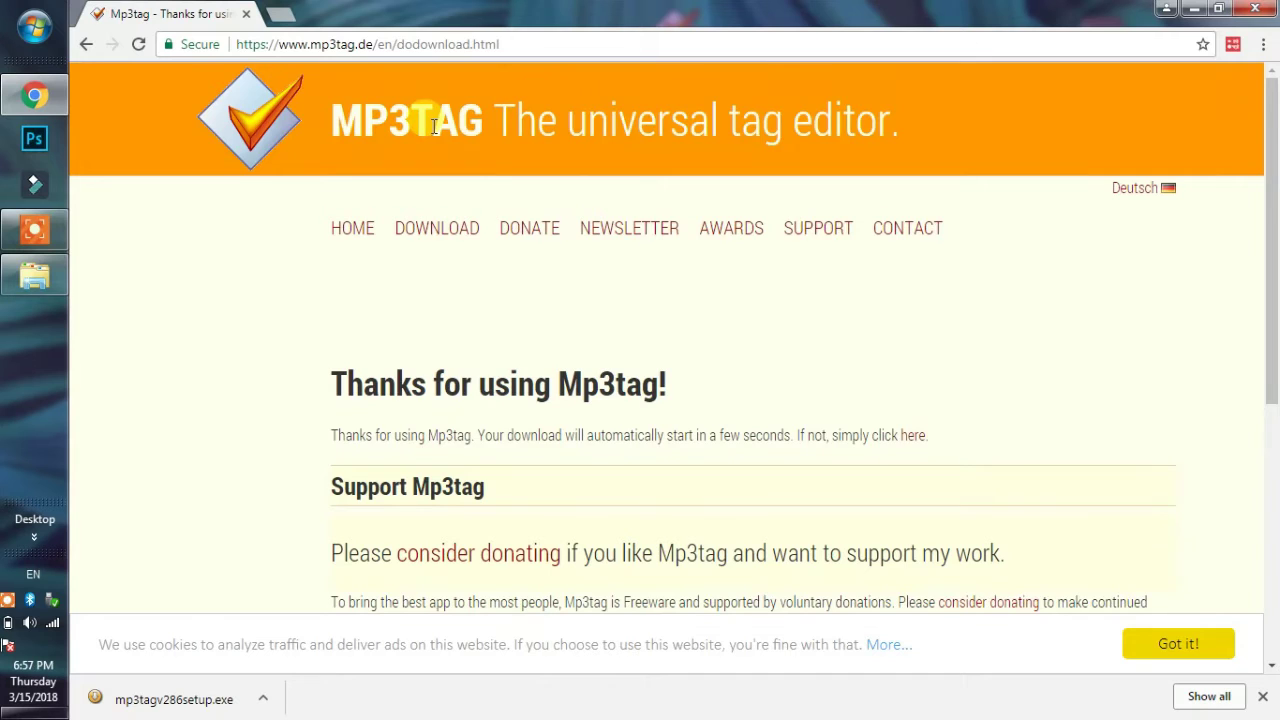
pyautogui.scroll(-5, 434, 130)
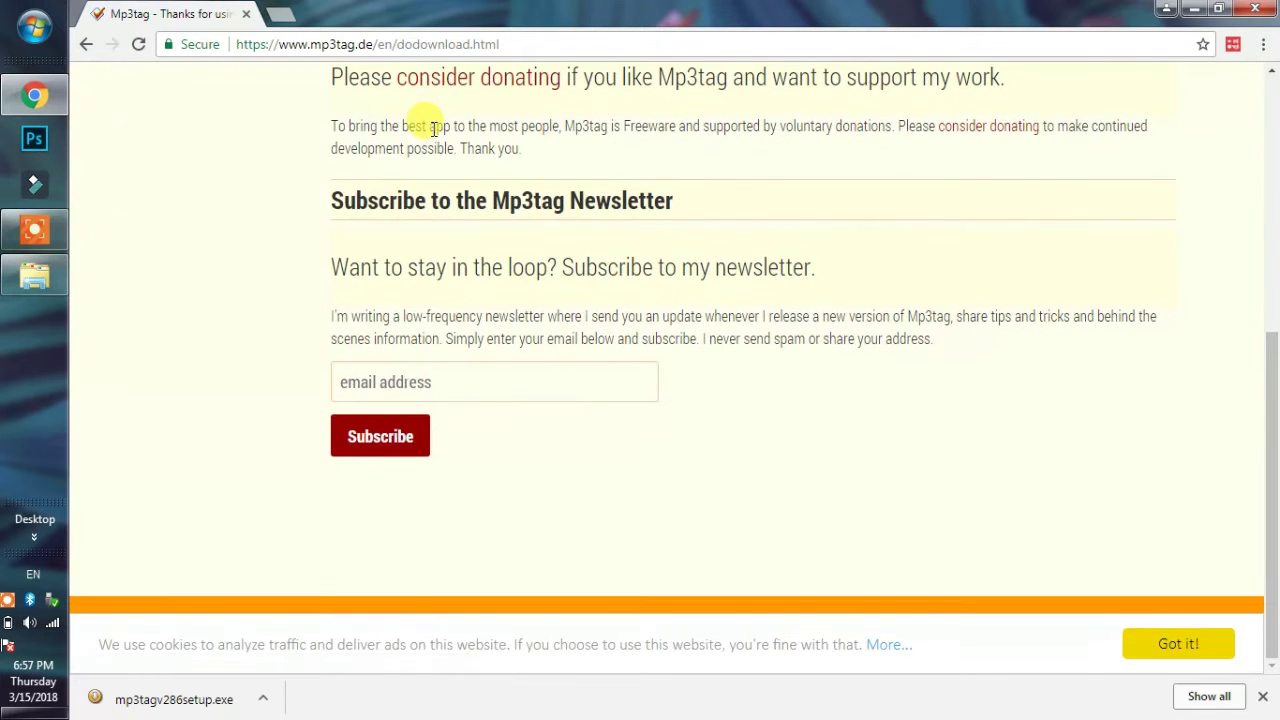
pyautogui.scroll(5, 425, 124)
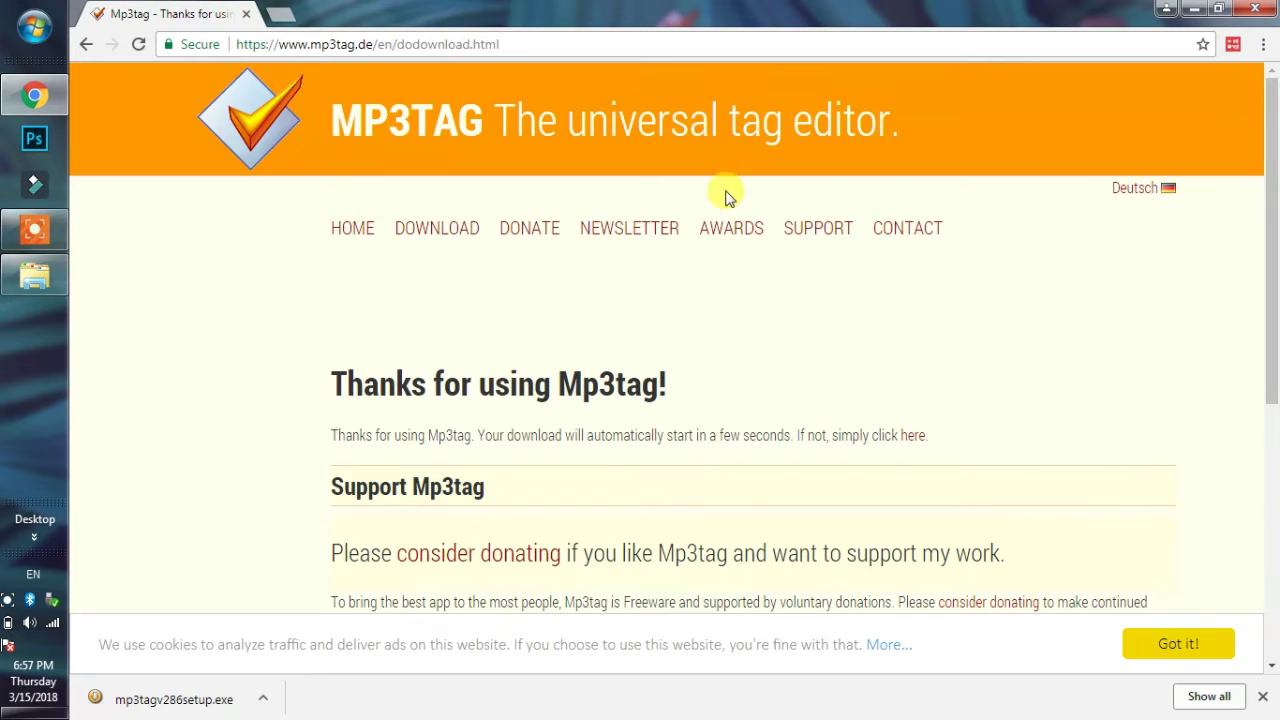
pyautogui.scroll(-4, 714, 186)
pyautogui.scroll(2, 530, 180)
pyautogui.scroll(2, 530, 180)
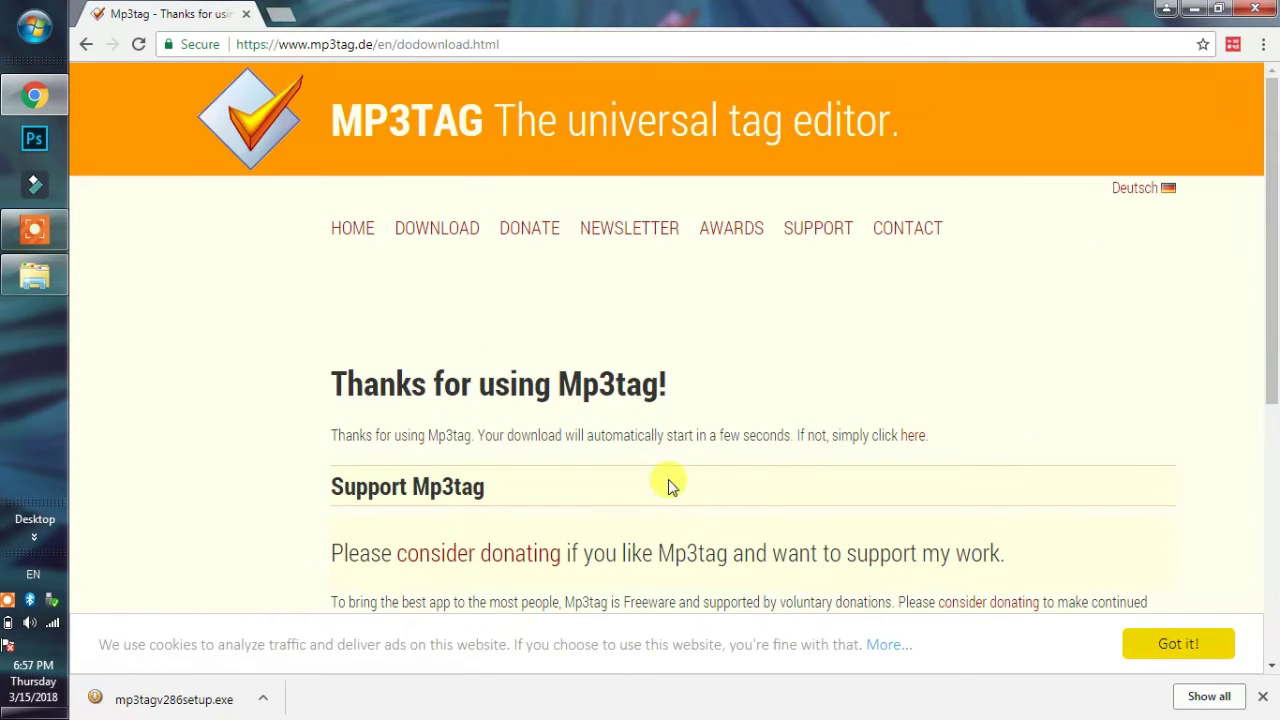
pyautogui.scroll(-1, 491, 315)
pyautogui.scroll(-5, 491, 315)
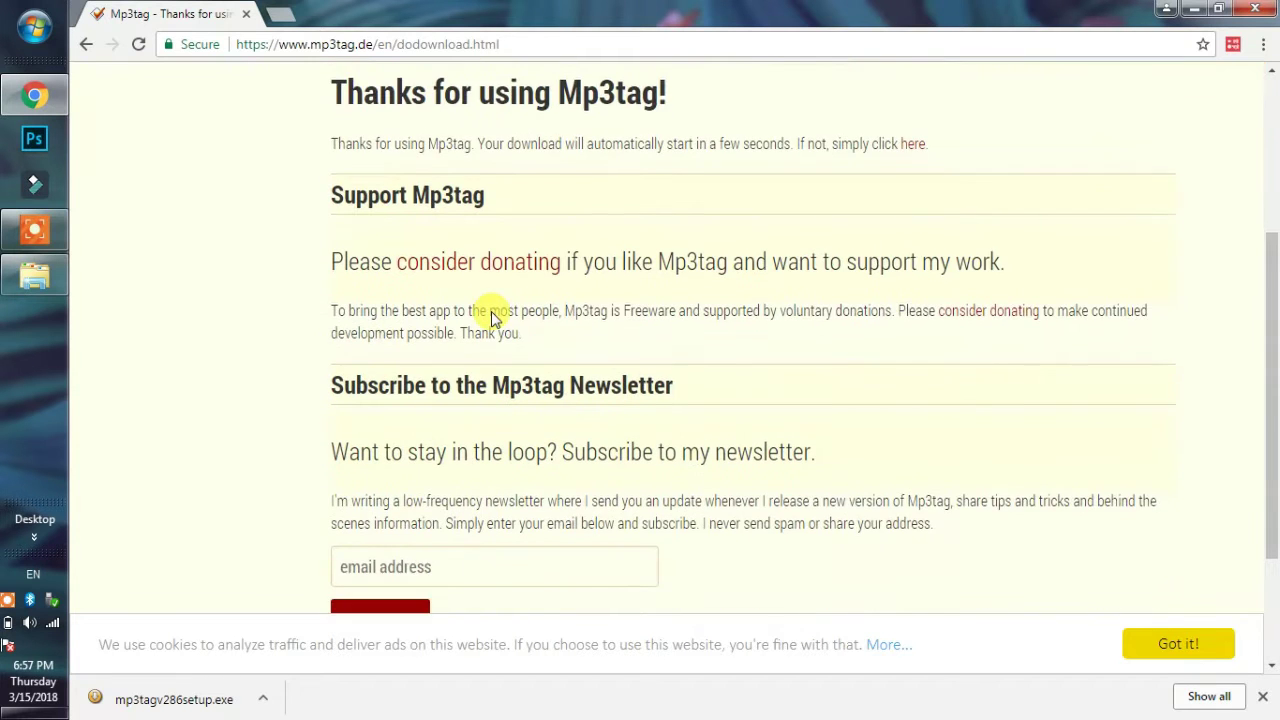
pyautogui.scroll(5, 491, 315)
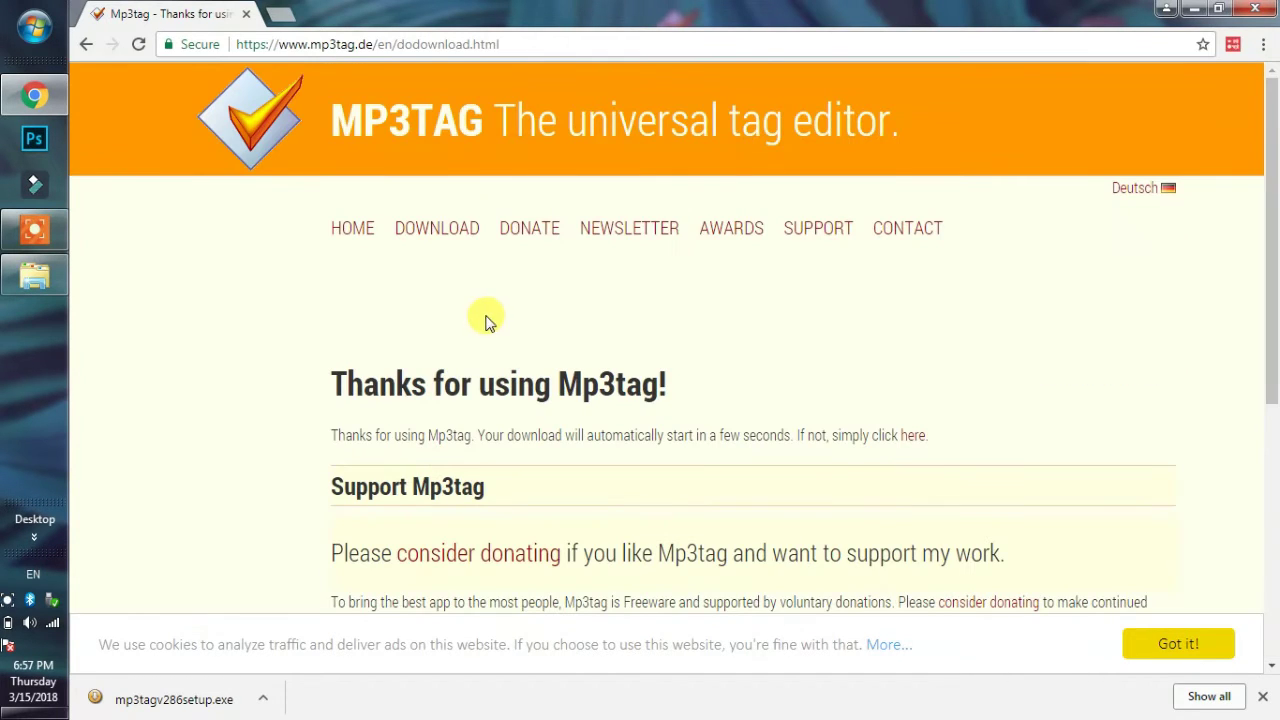
pyautogui.scroll(-3, 464, 300)
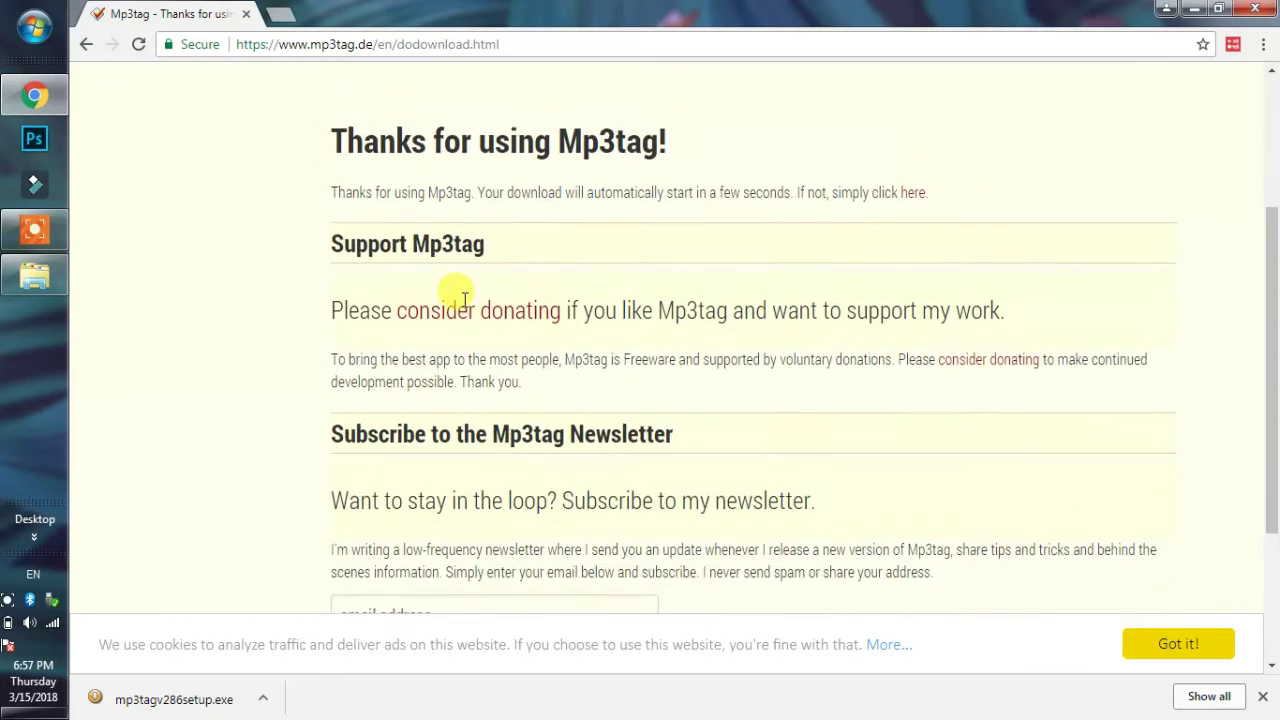
pyautogui.scroll(3, 464, 300)
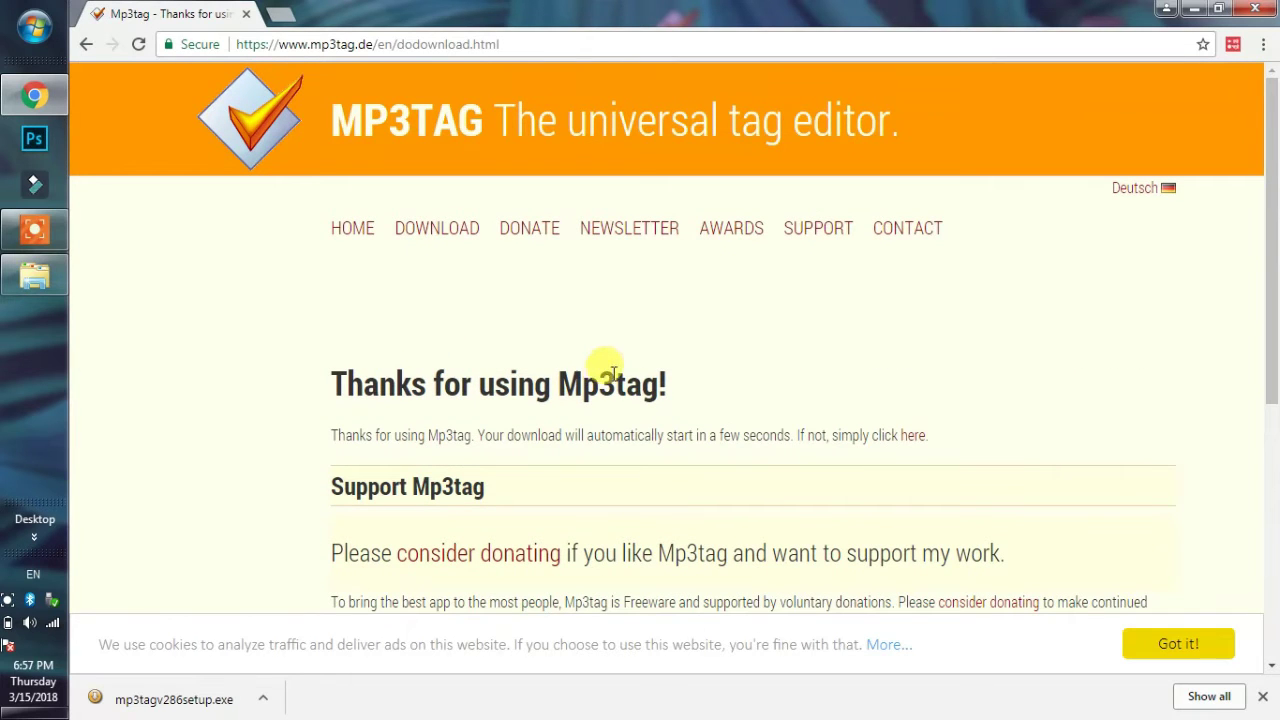
pyautogui.scroll(-3, 590, 370)
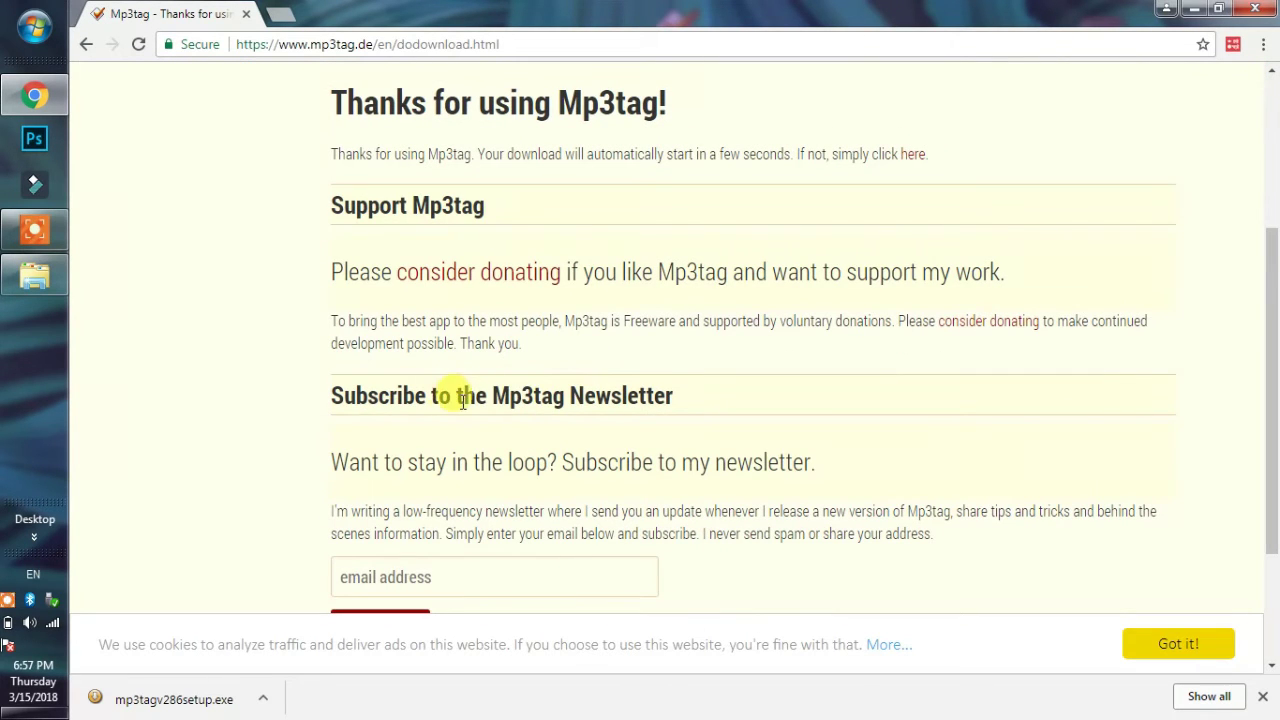
pyautogui.scroll(-2, 590, 380)
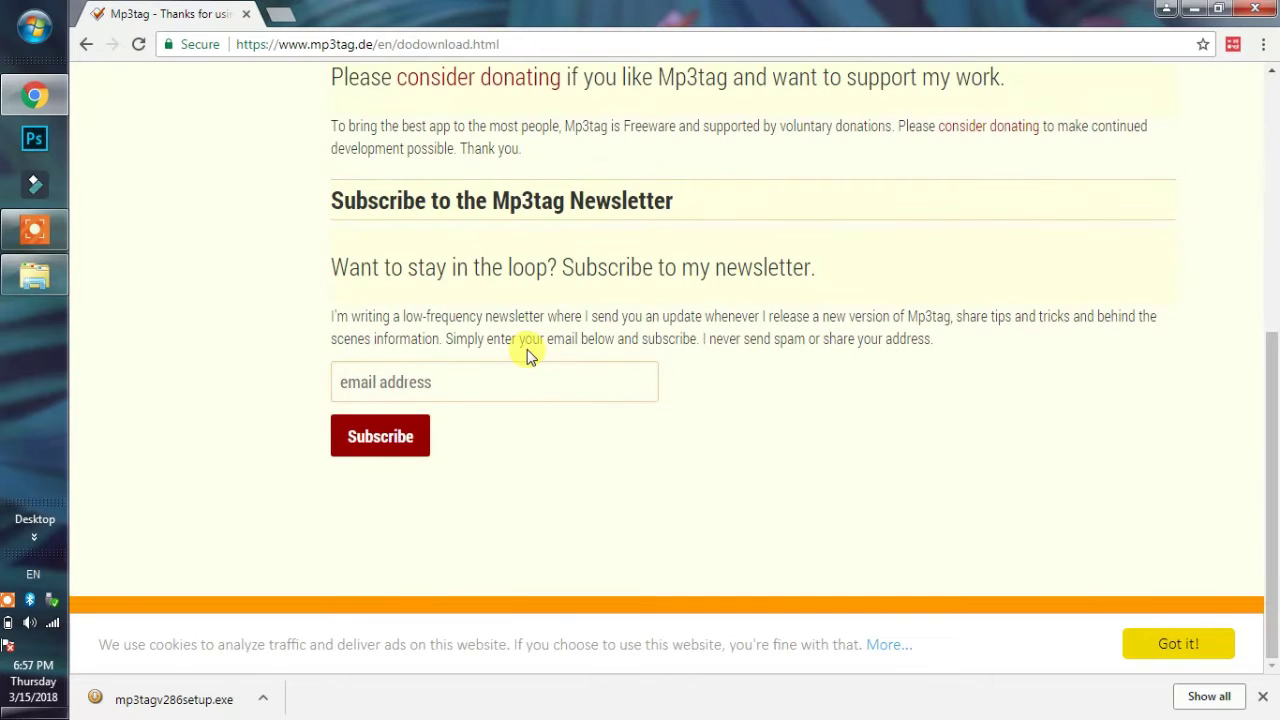
pyautogui.scroll(5, 528, 357)
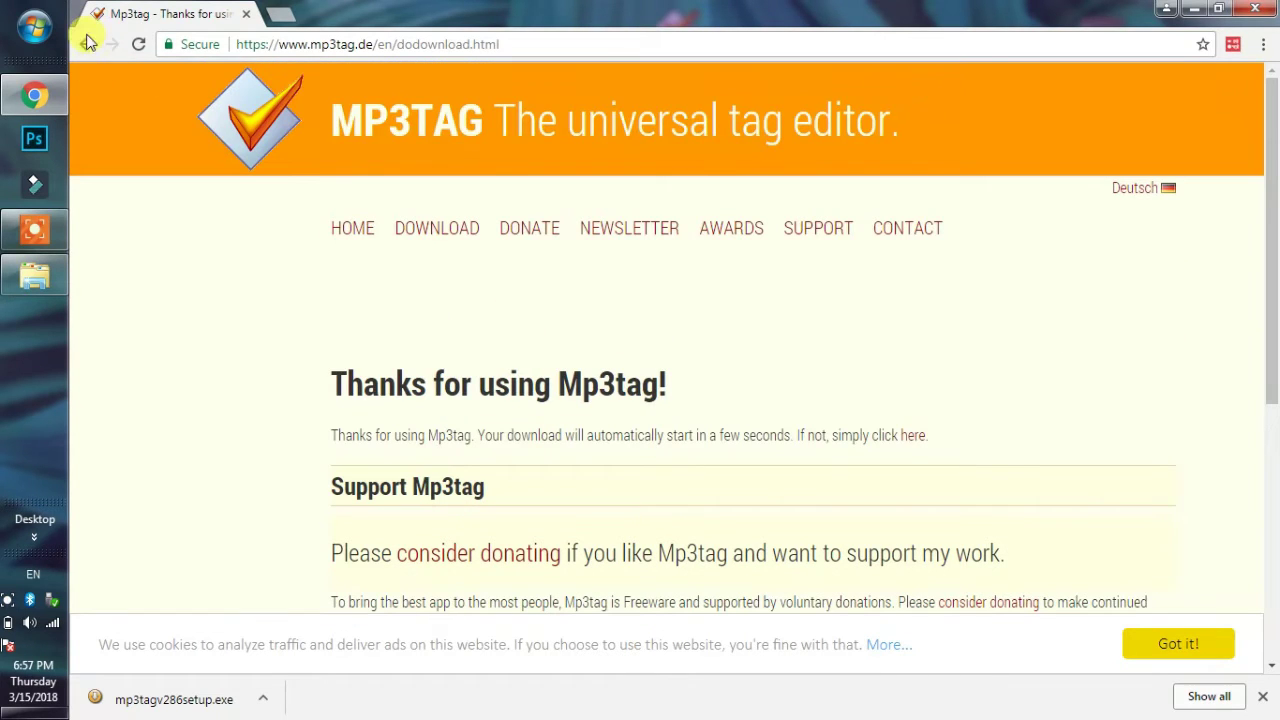
# Return to the Mp3tag v2.86 download page and start downloading mp3tagv286setup.exe
pyautogui.click(86, 46)
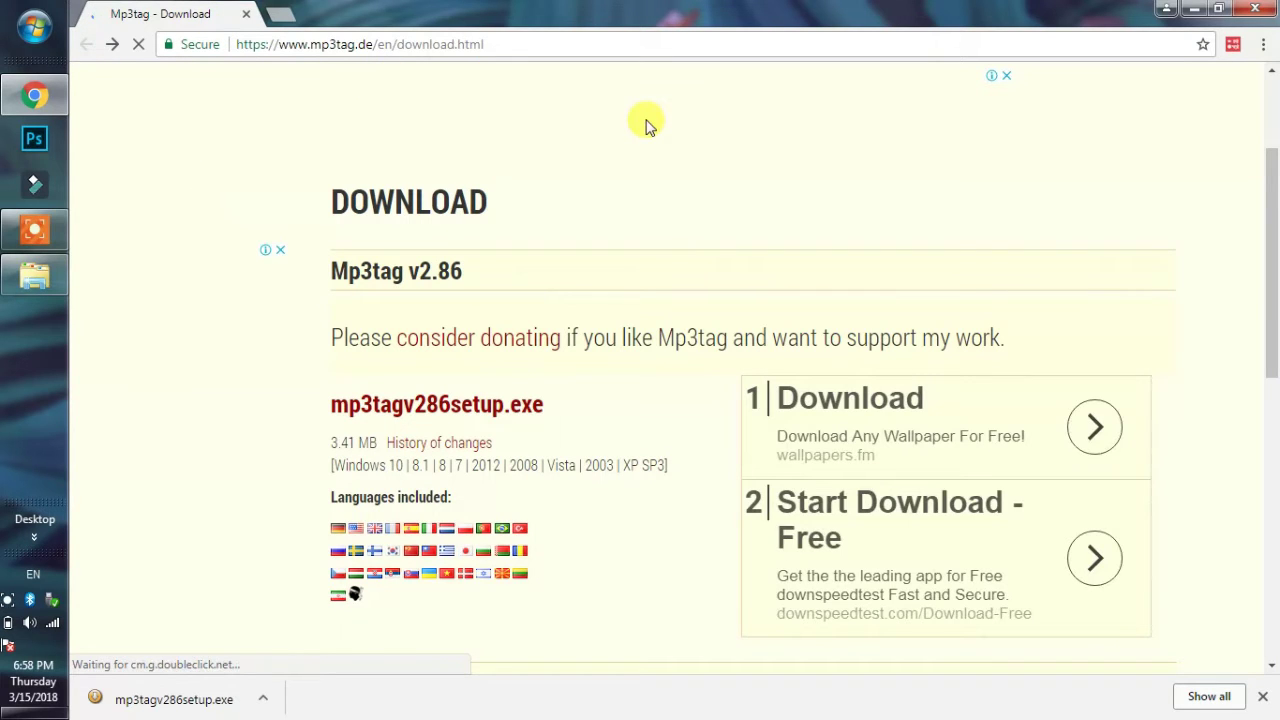
pyautogui.click(500, 44)
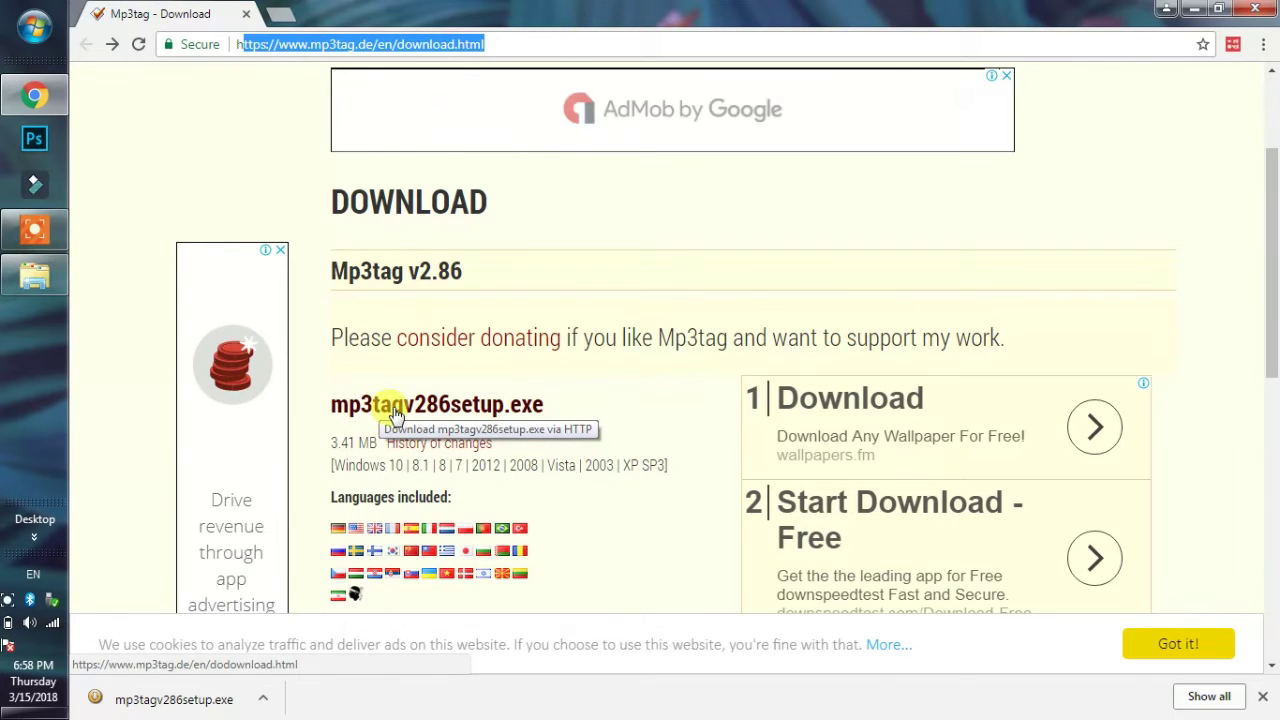
pyautogui.click(500, 410)
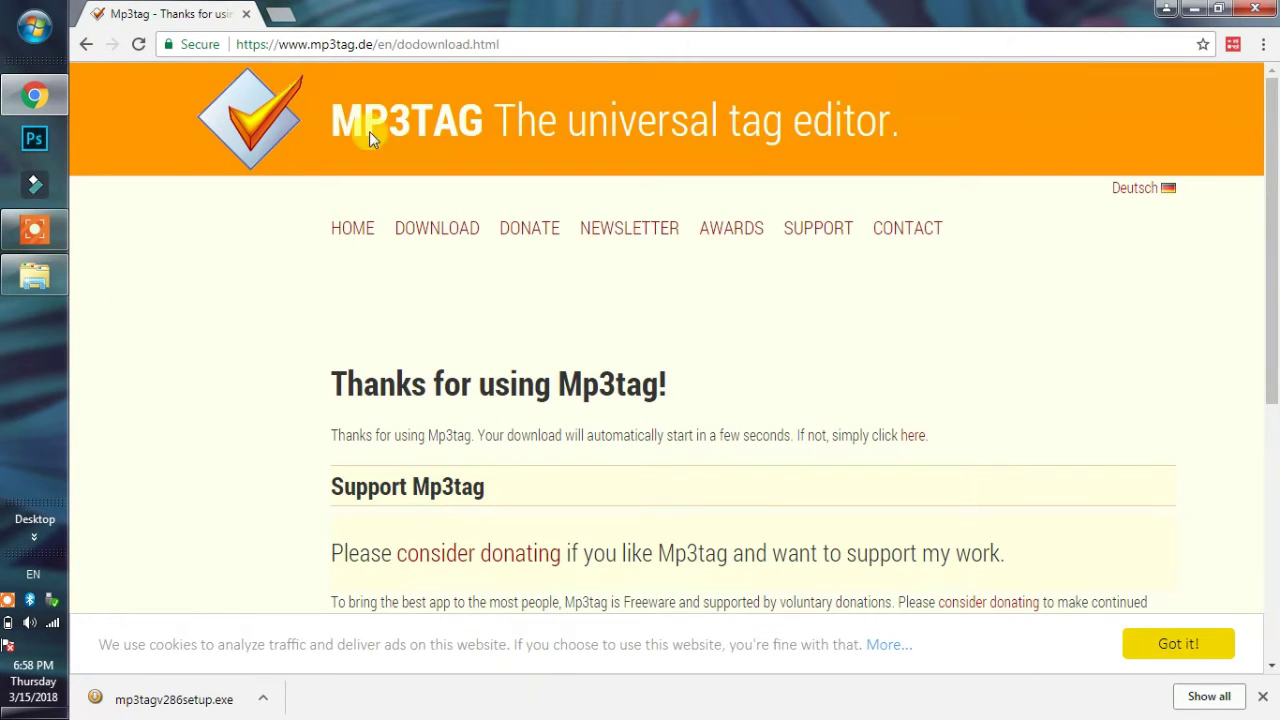
# Exit Chrome, cancelling the Mp3tag installer download in progress, and refresh the desktop
pyautogui.click(1197, 10)
pyautogui.rightClick(825, 64)
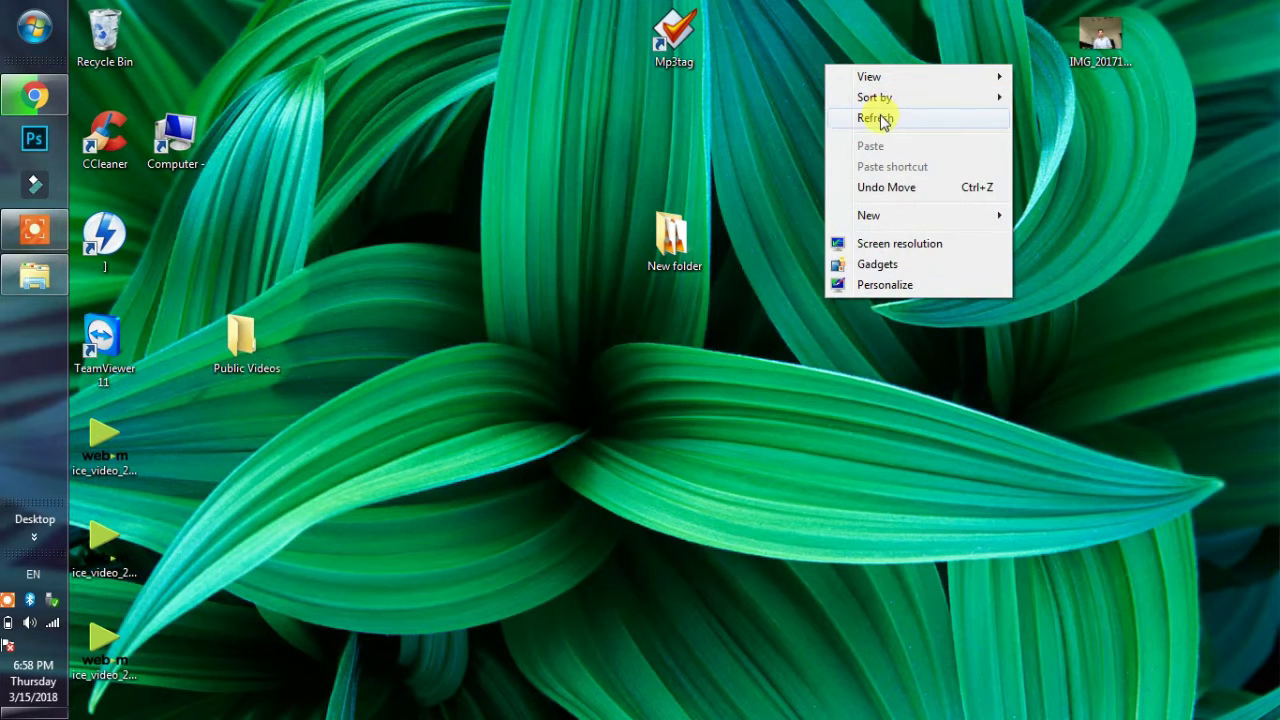
pyautogui.click(880, 118)
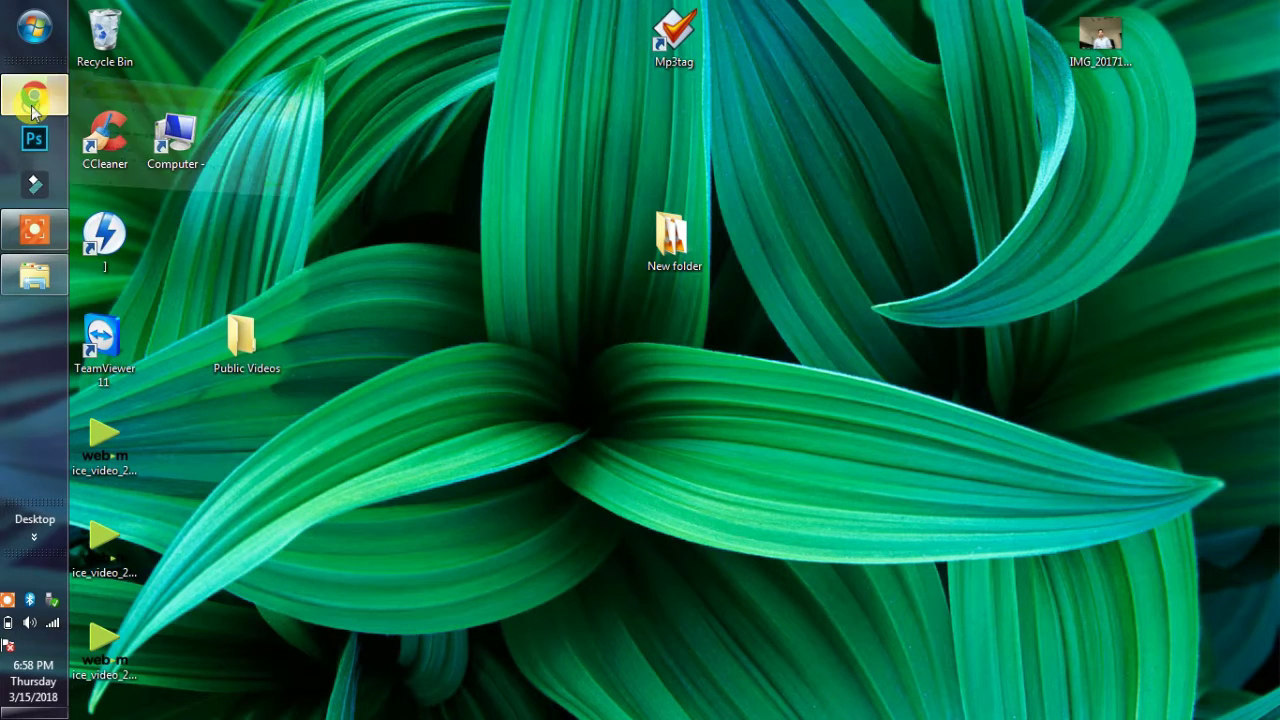
pyautogui.click(33, 100)
pyautogui.click(1257, 10)
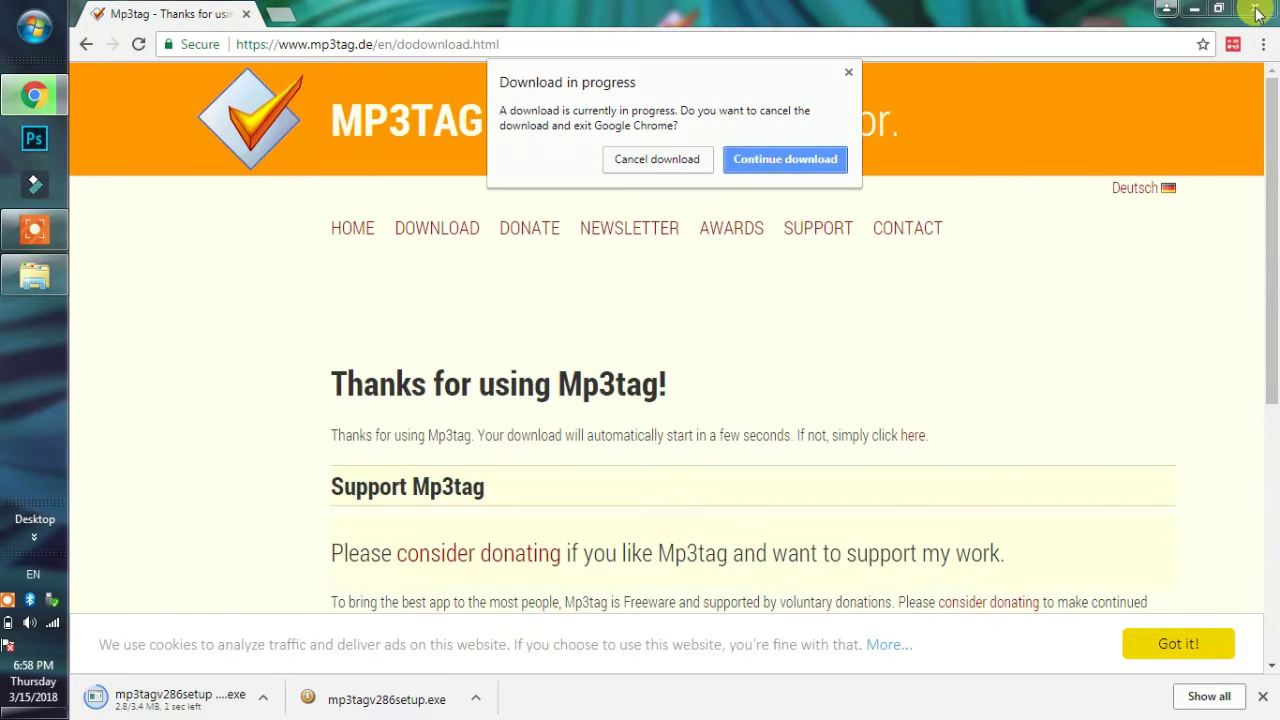
pyautogui.click(659, 159)
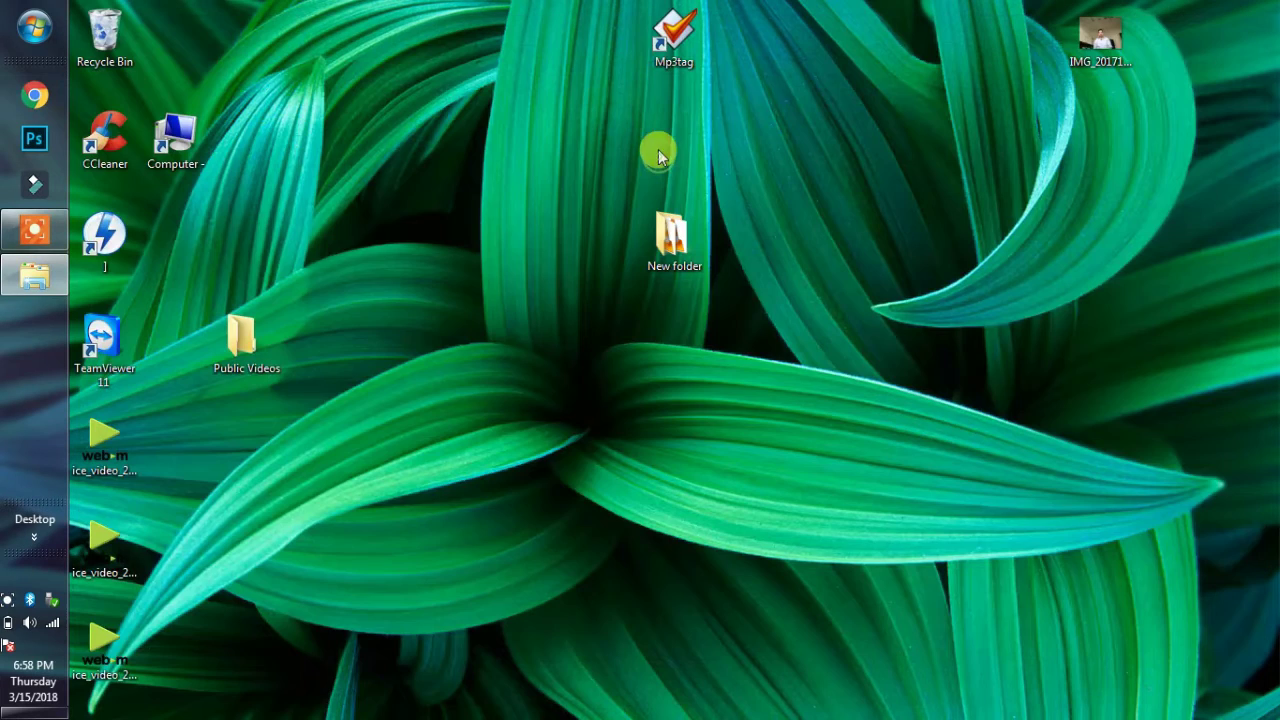
pyautogui.rightClick(376, 241)
pyautogui.click(400, 294)
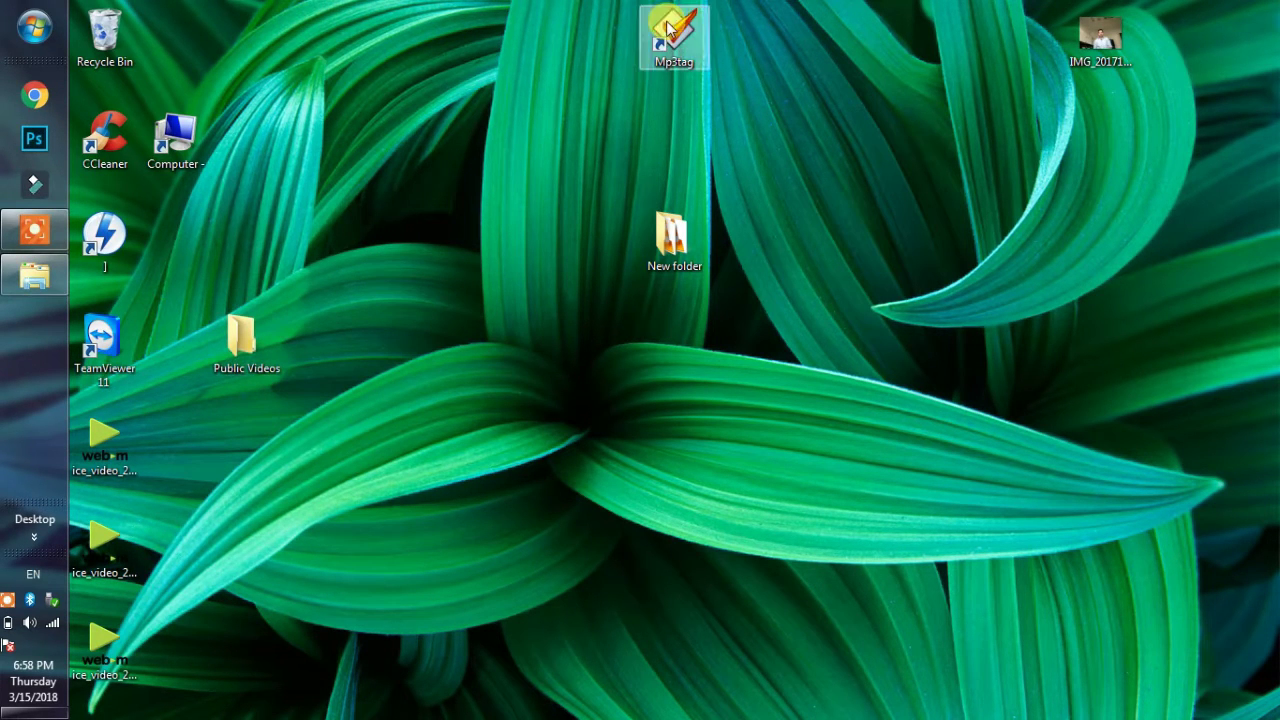
# Place the Mp3tag shortcut beside New folder, launch it, and clear all loaded songs from its file list
pyautogui.moveTo(668, 28); pyautogui.dragTo(557, 213)
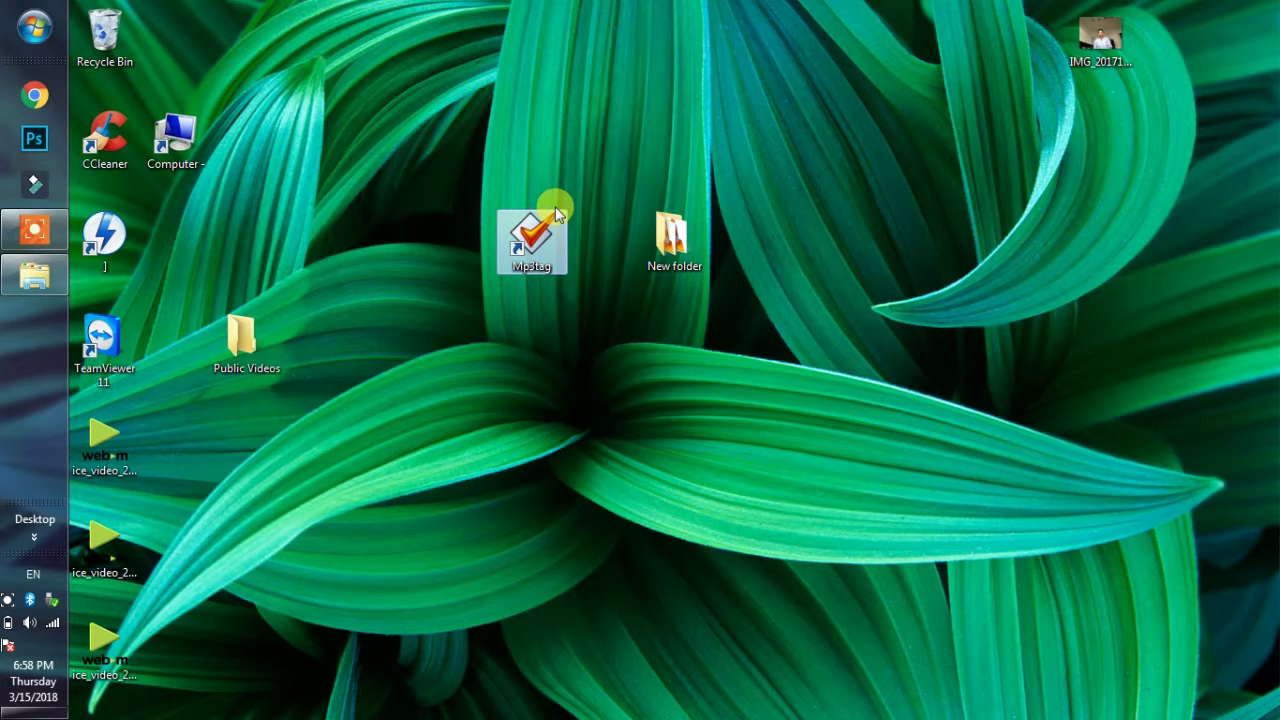
pyautogui.doubleClick(556, 216)
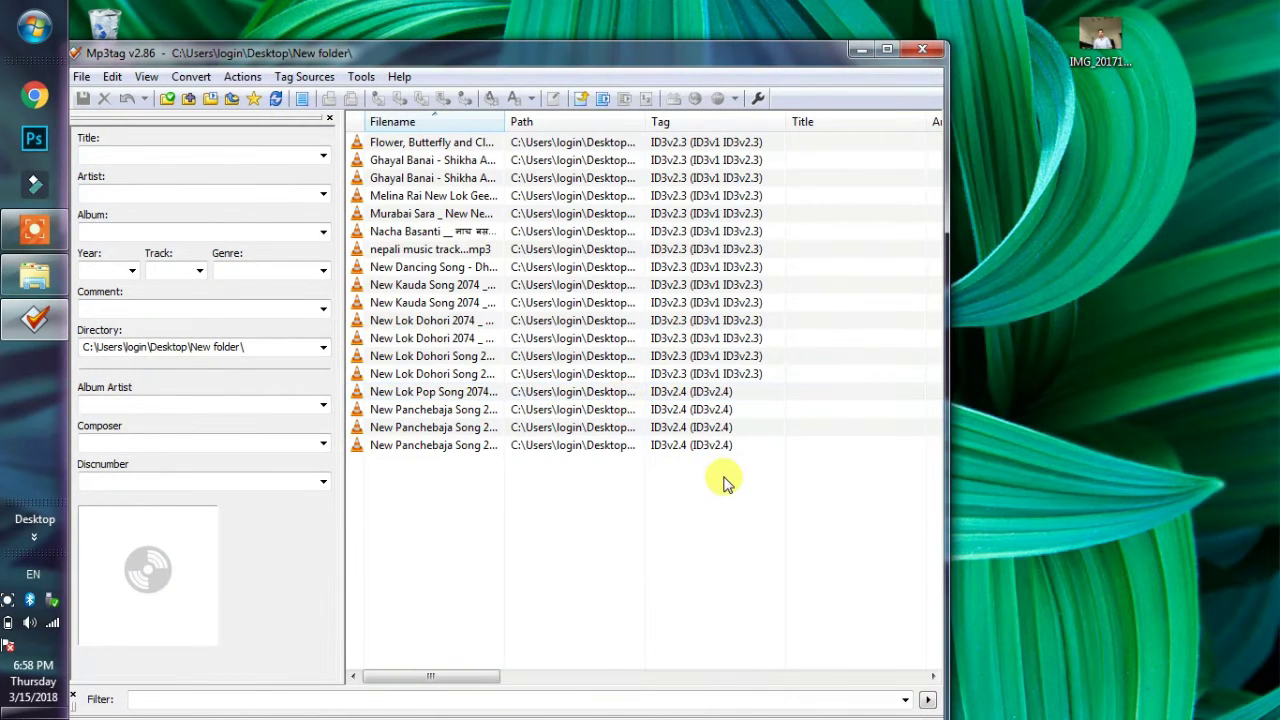
pyautogui.hotkey('ctrl', 'a')
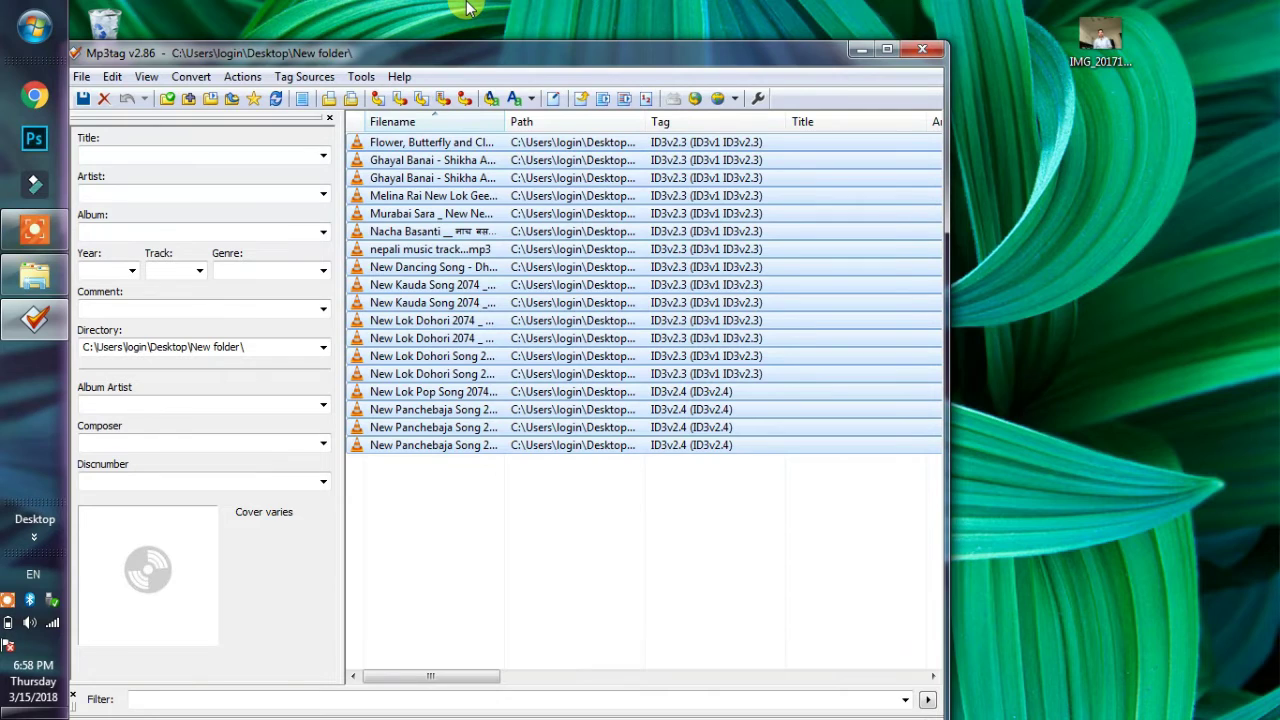
pyautogui.press('Delete')
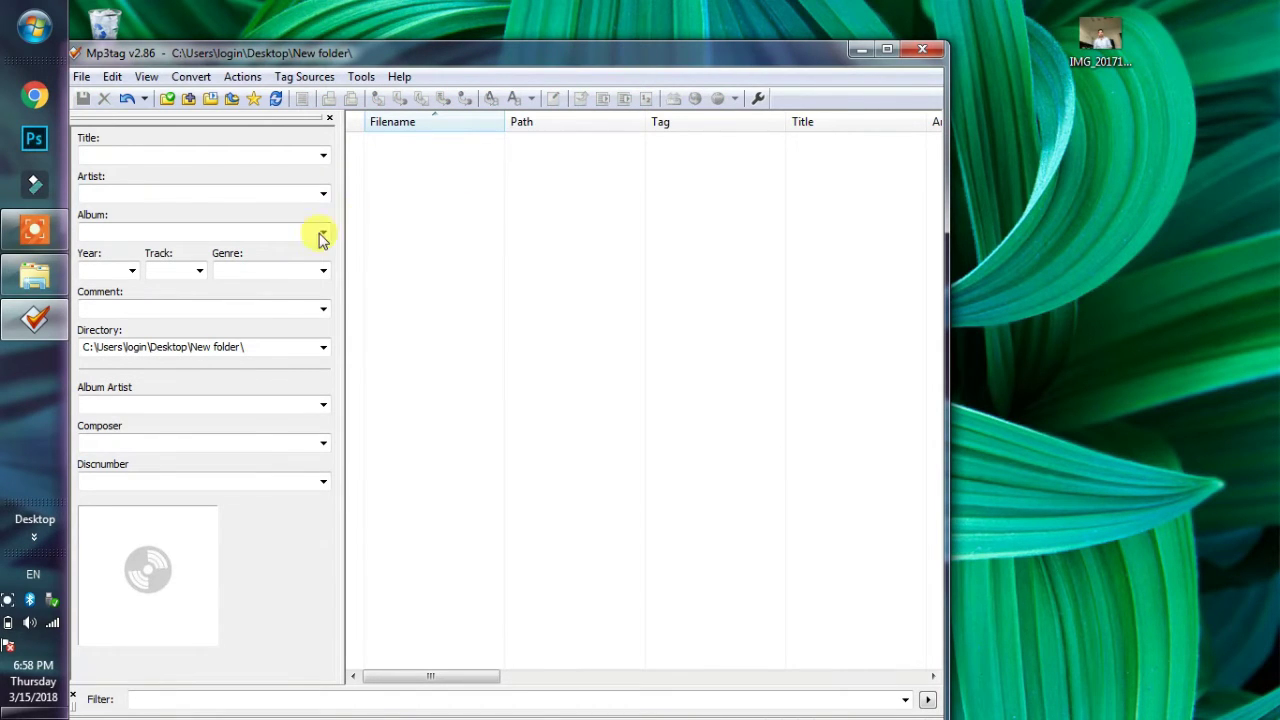
# Shrink the Mp3tag window and reposition it so that the New folder icon on the desktop is uncovered
pyautogui.click(862, 50)
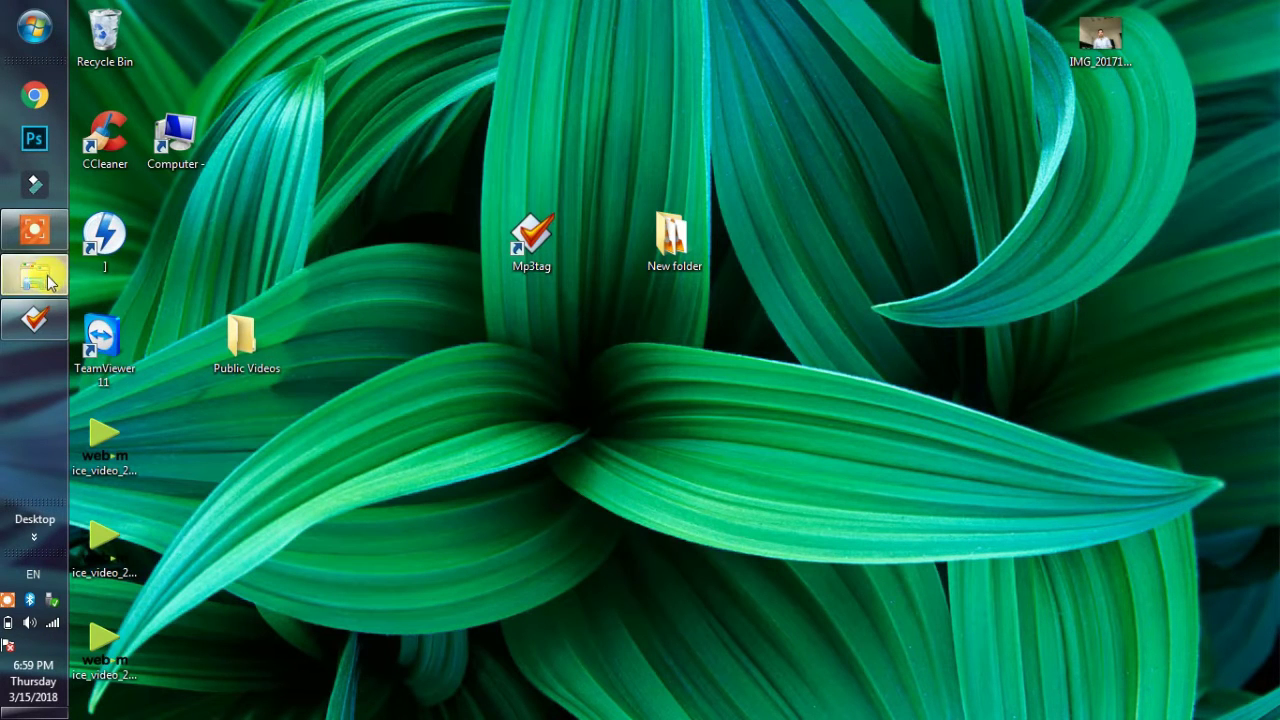
pyautogui.click(34, 318)
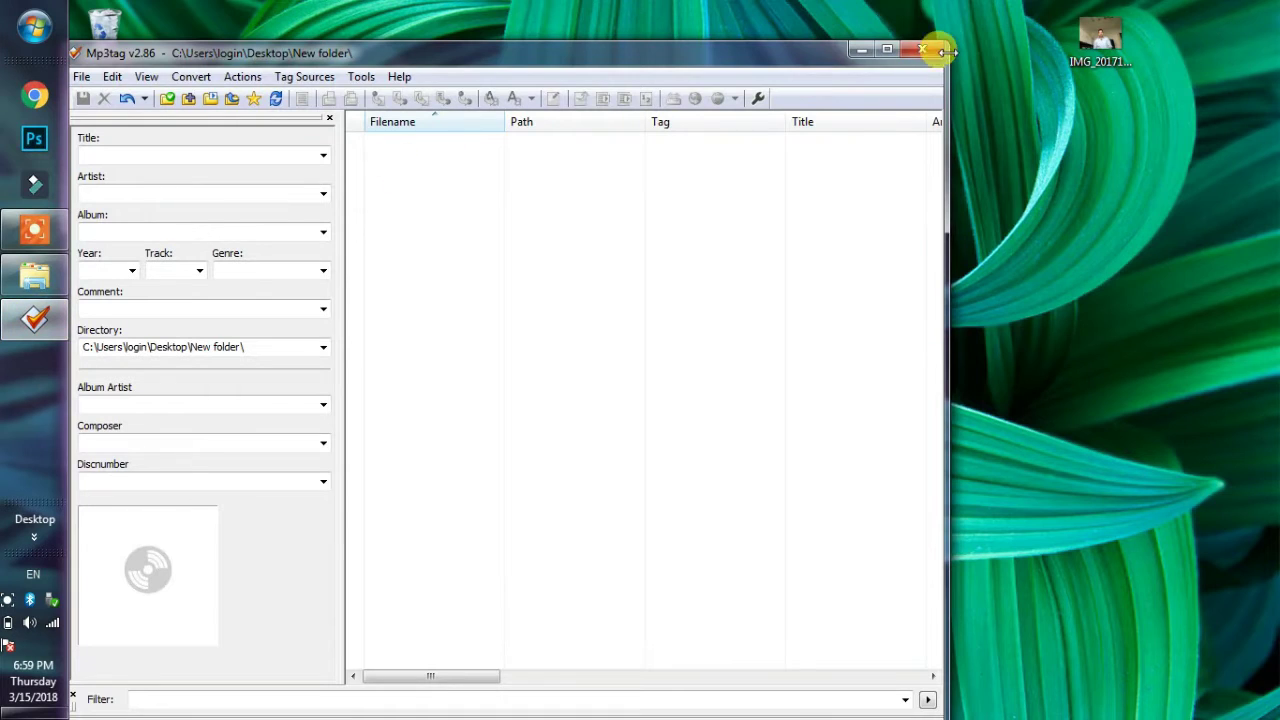
pyautogui.moveTo(945, 50); pyautogui.dragTo(616, 287)
pyautogui.moveTo(390, 288); pyautogui.dragTo(415, 66)
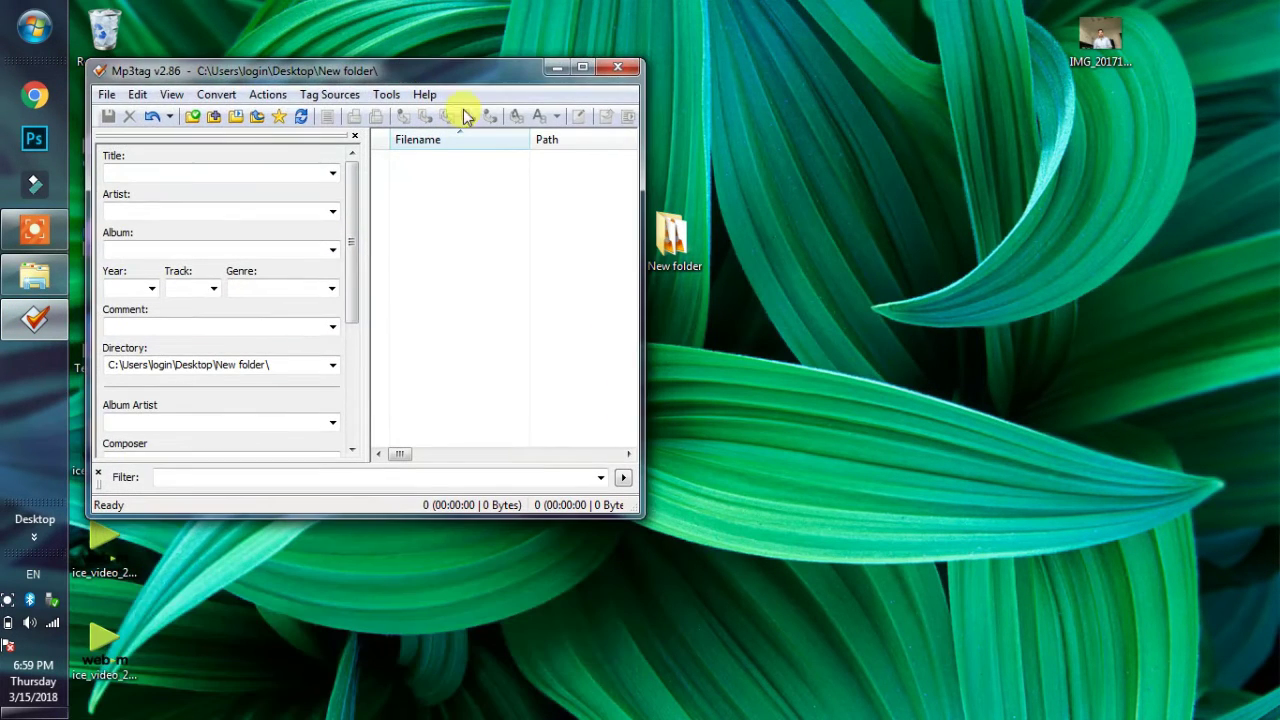
# Move New folder clear of the Mp3tag window, open it, and load its first eleven songs into Mp3tag
pyautogui.moveTo(668, 238); pyautogui.dragTo(933, 170)
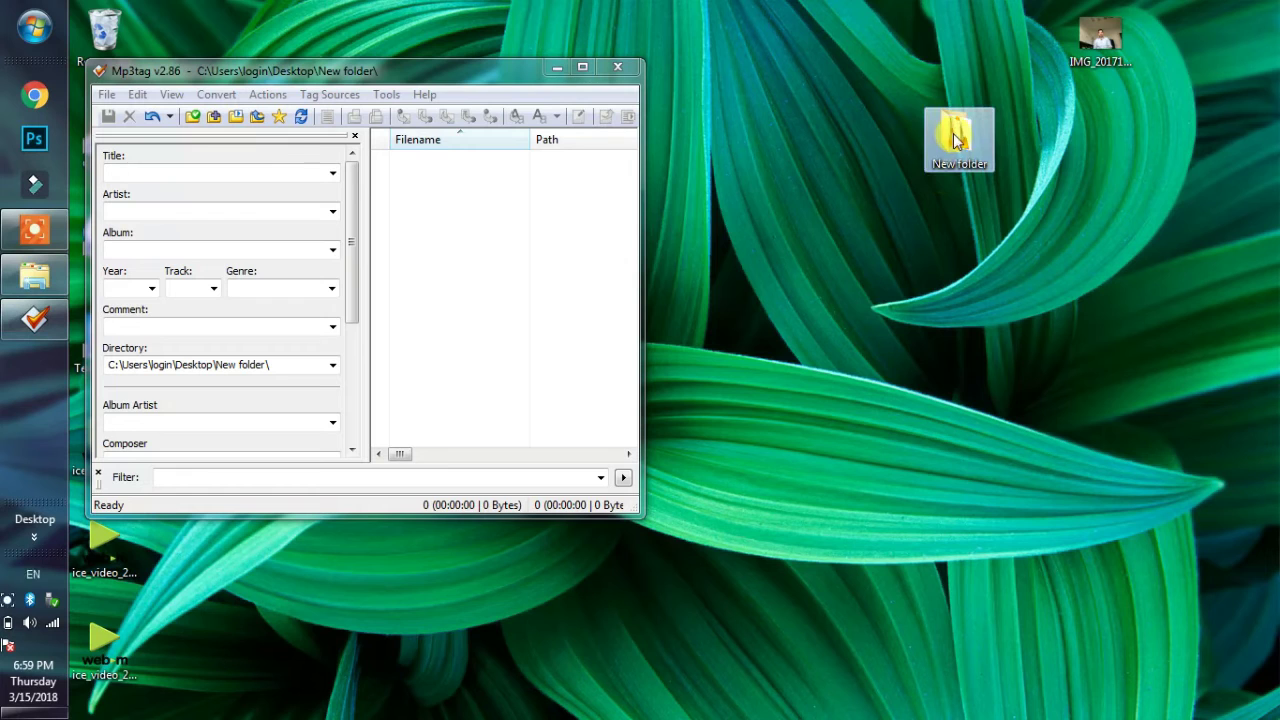
pyautogui.doubleClick(955, 138)
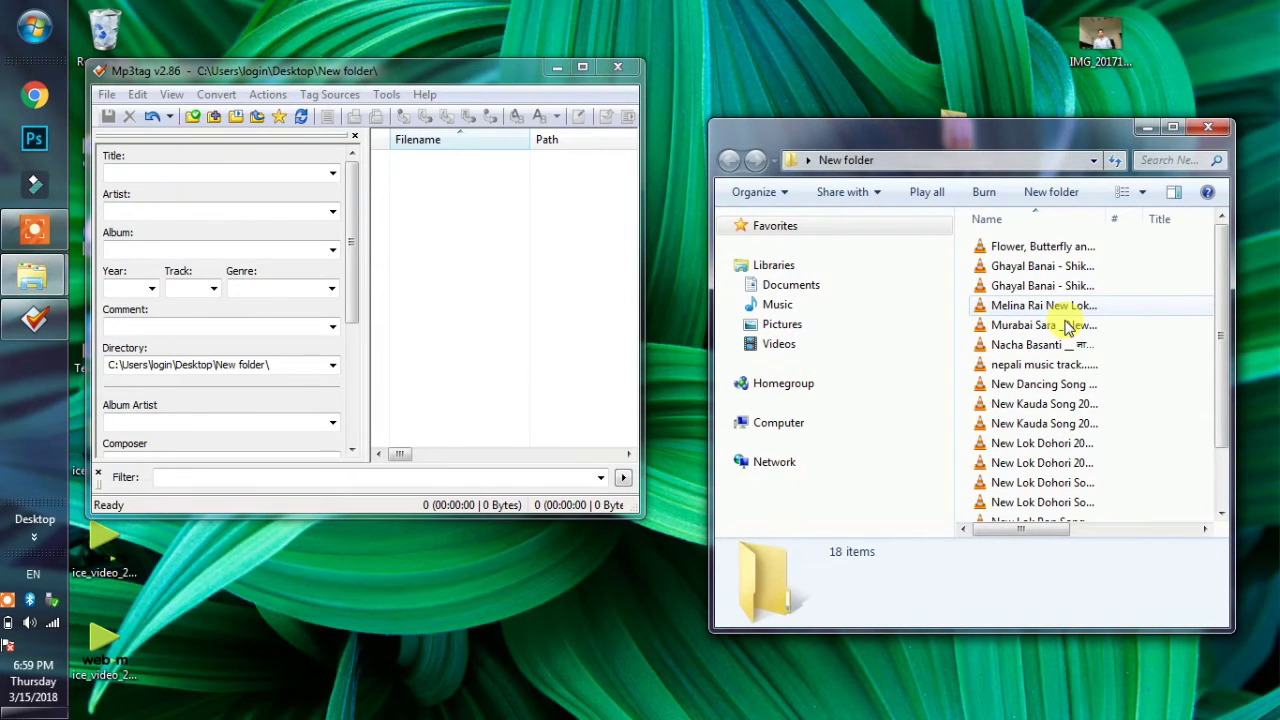
pyautogui.moveTo(971, 238); pyautogui.dragTo(1032, 447)
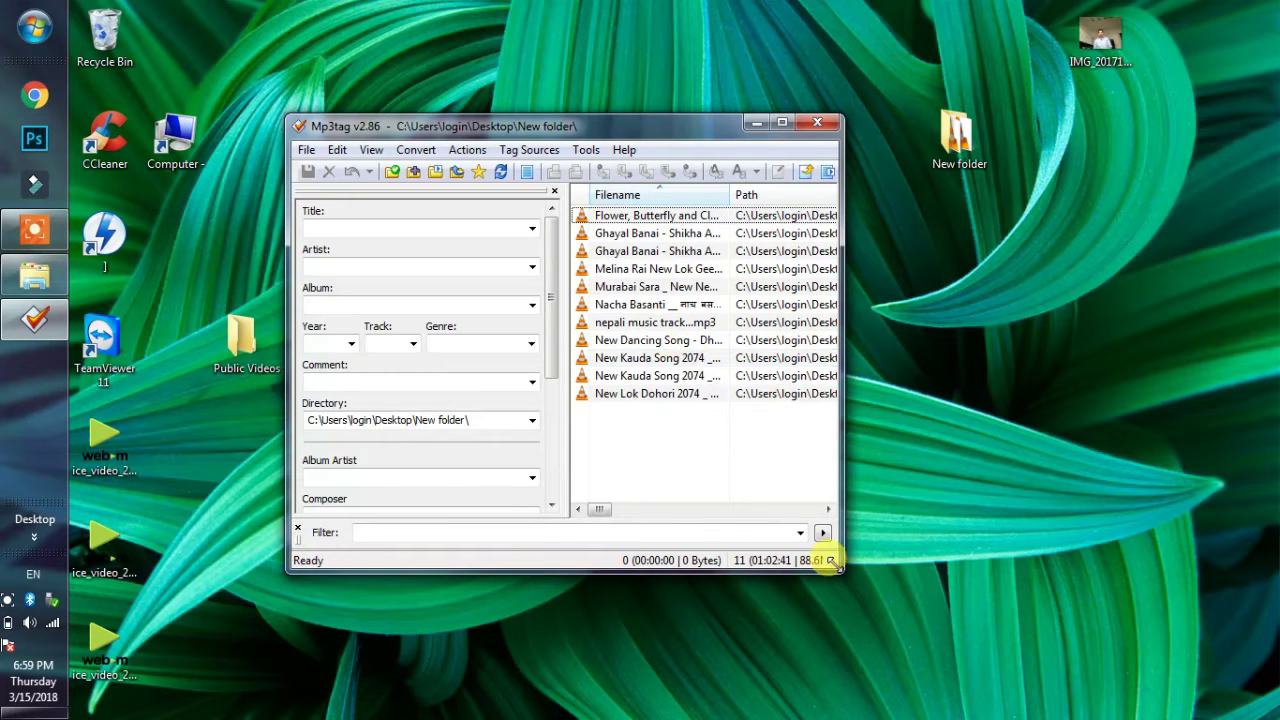
# Enlarge the Mp3tag window and remove the existing tags from all eleven loaded songs, accepting the removal
pyautogui.moveTo(836, 566); pyautogui.dragTo(887, 703)
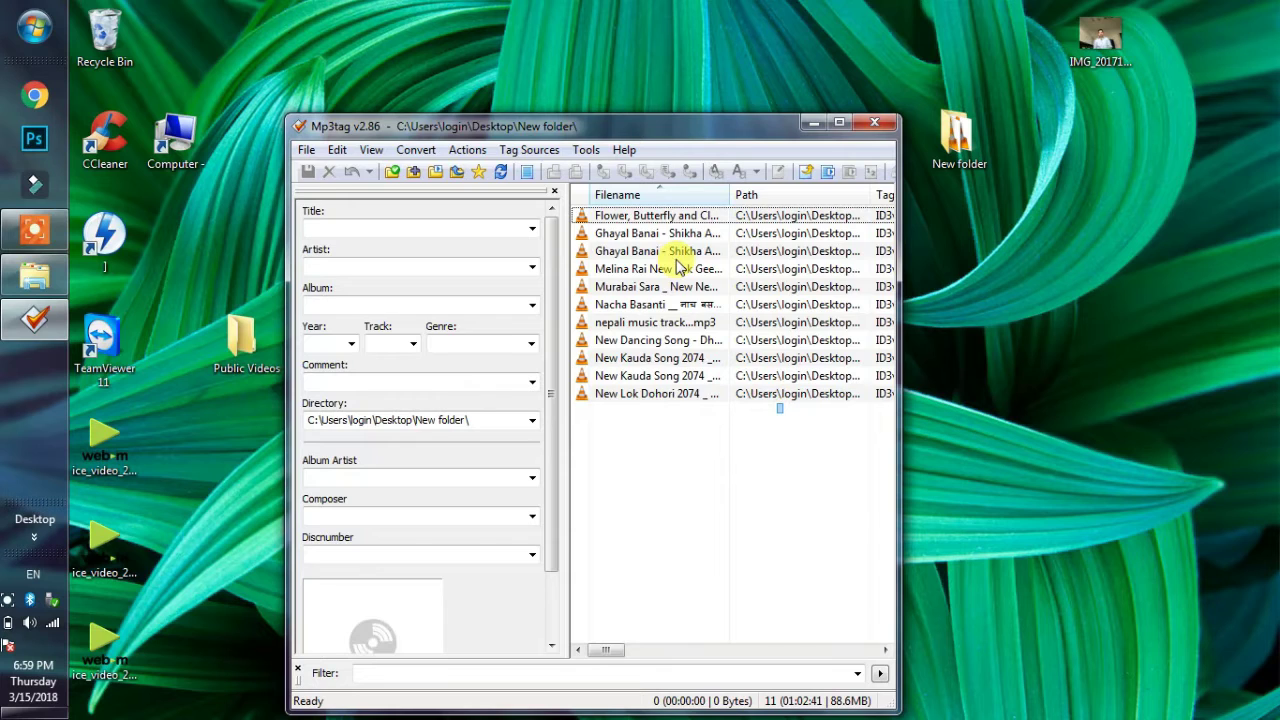
pyautogui.moveTo(678, 265); pyautogui.dragTo(652, 200)
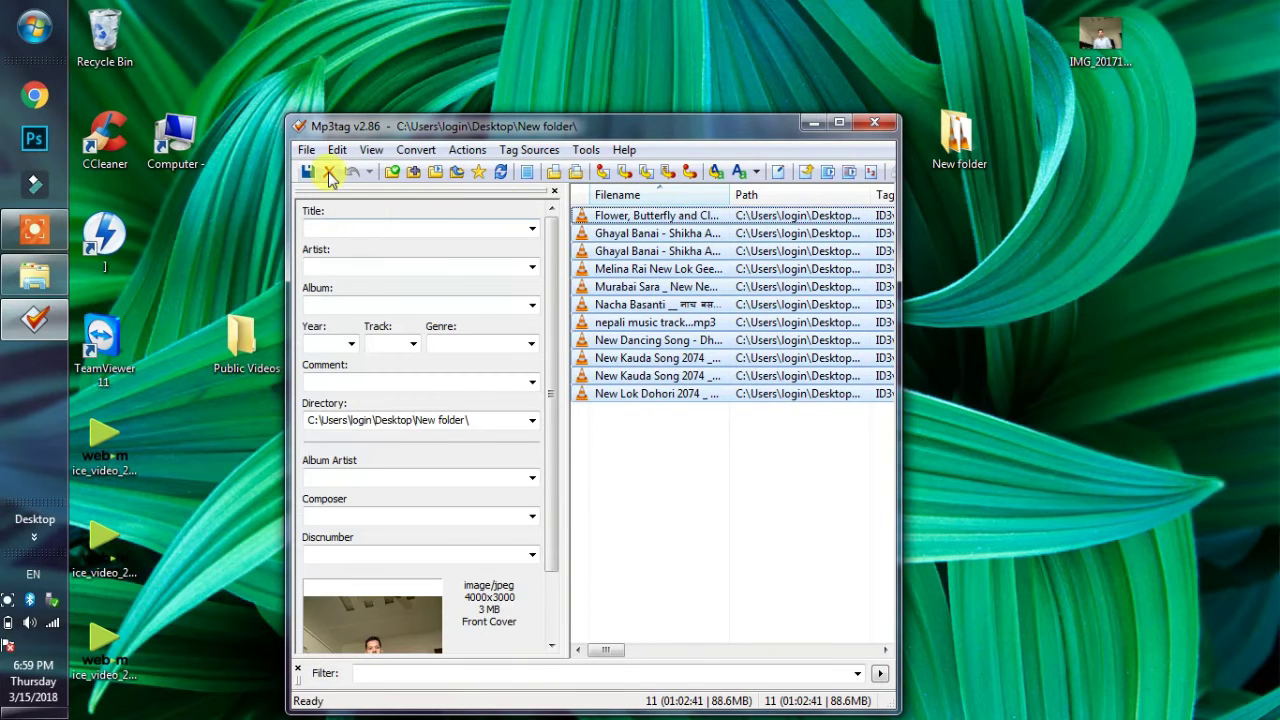
pyautogui.click(329, 172)
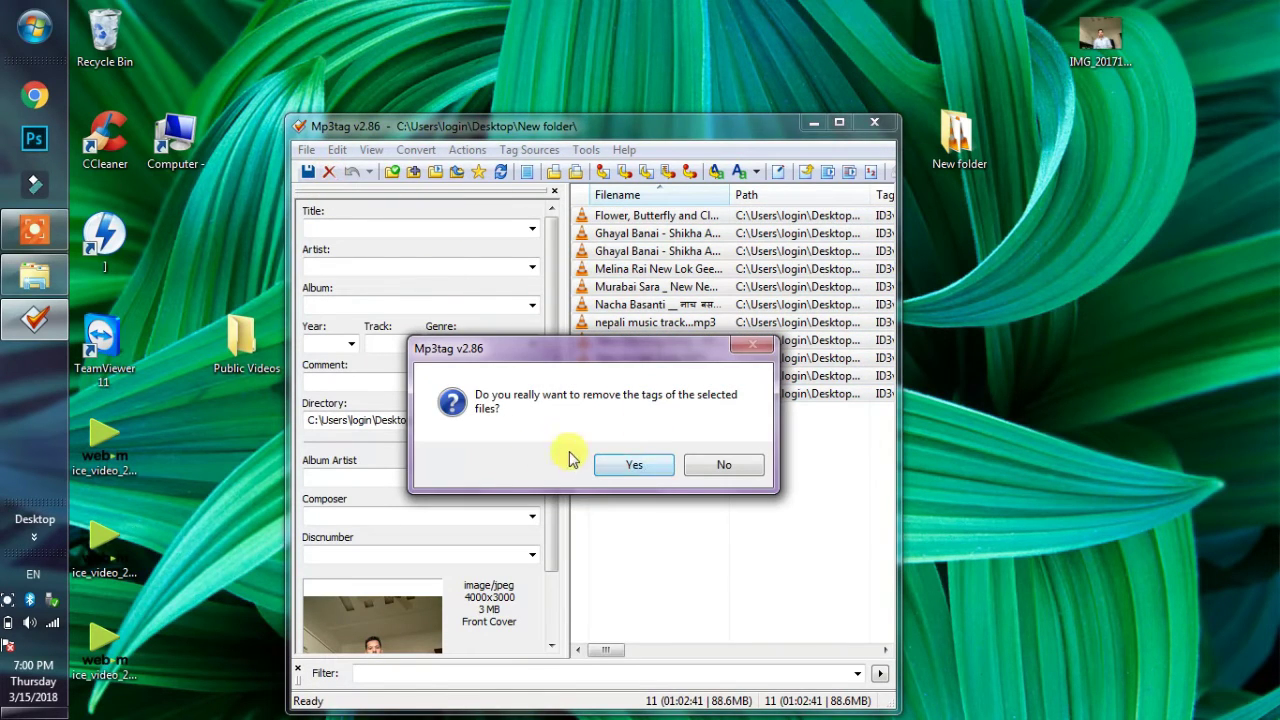
pyautogui.click(638, 465)
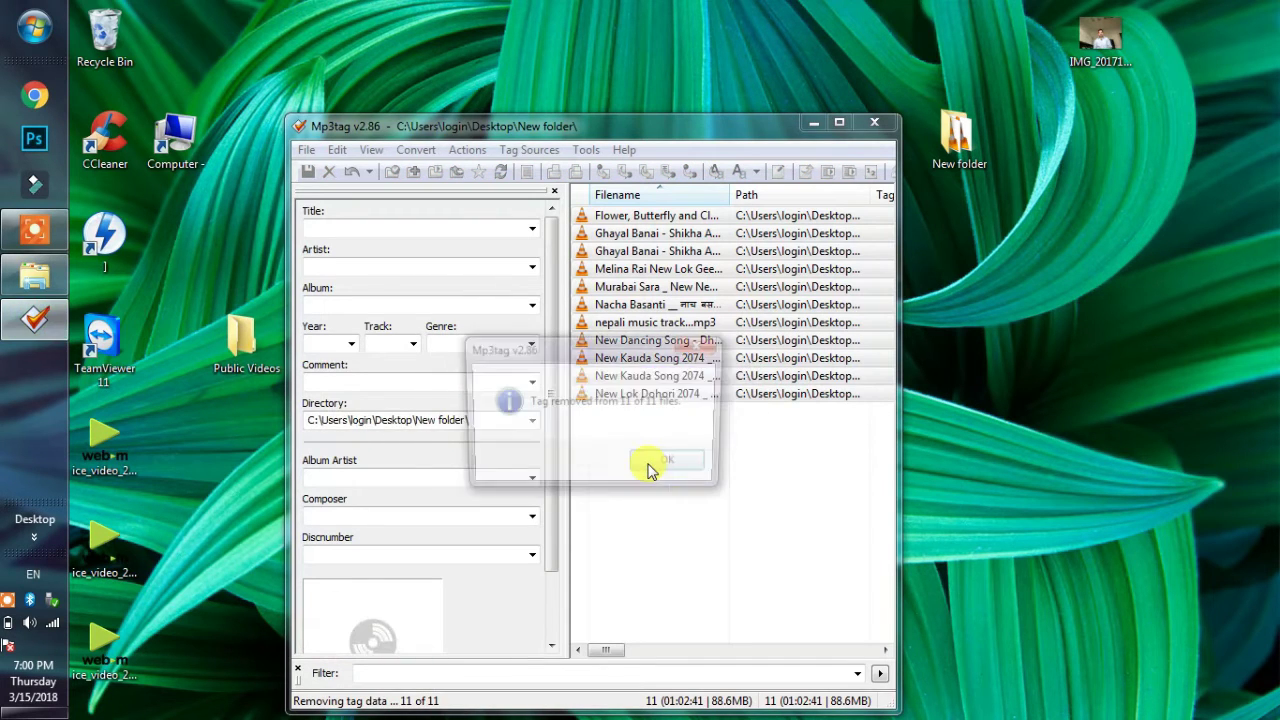
pyautogui.click(660, 466)
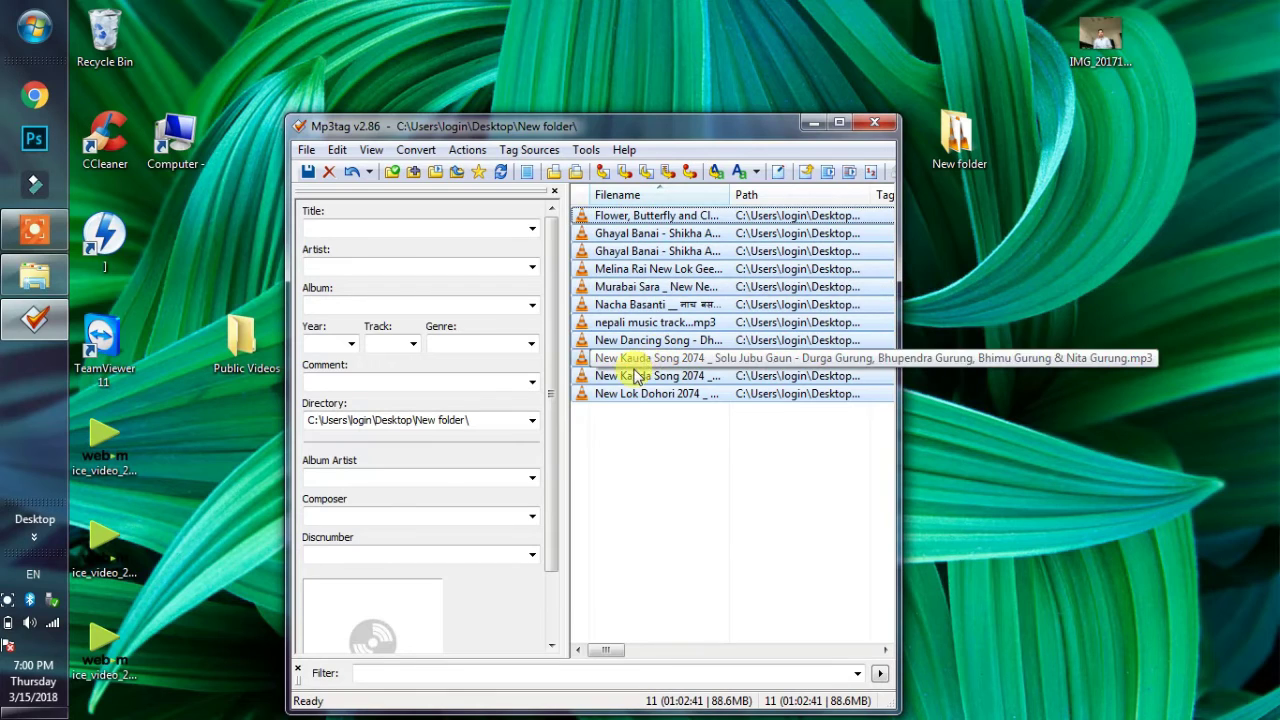
# Add the desktop image IMG_20171125_145337_HDR.jpg as cover art to the New Dancing Song file alone and save its tag
pyautogui.click(607, 340)
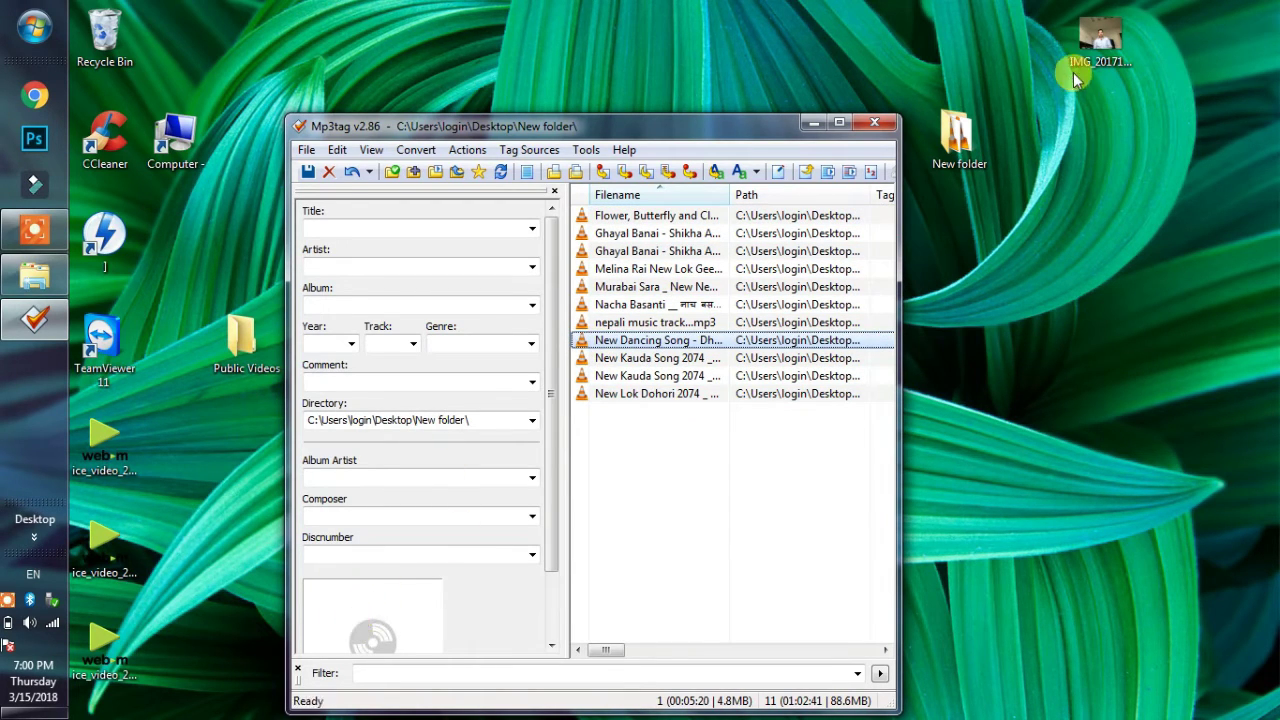
pyautogui.moveTo(1098, 40); pyautogui.dragTo(400, 606)
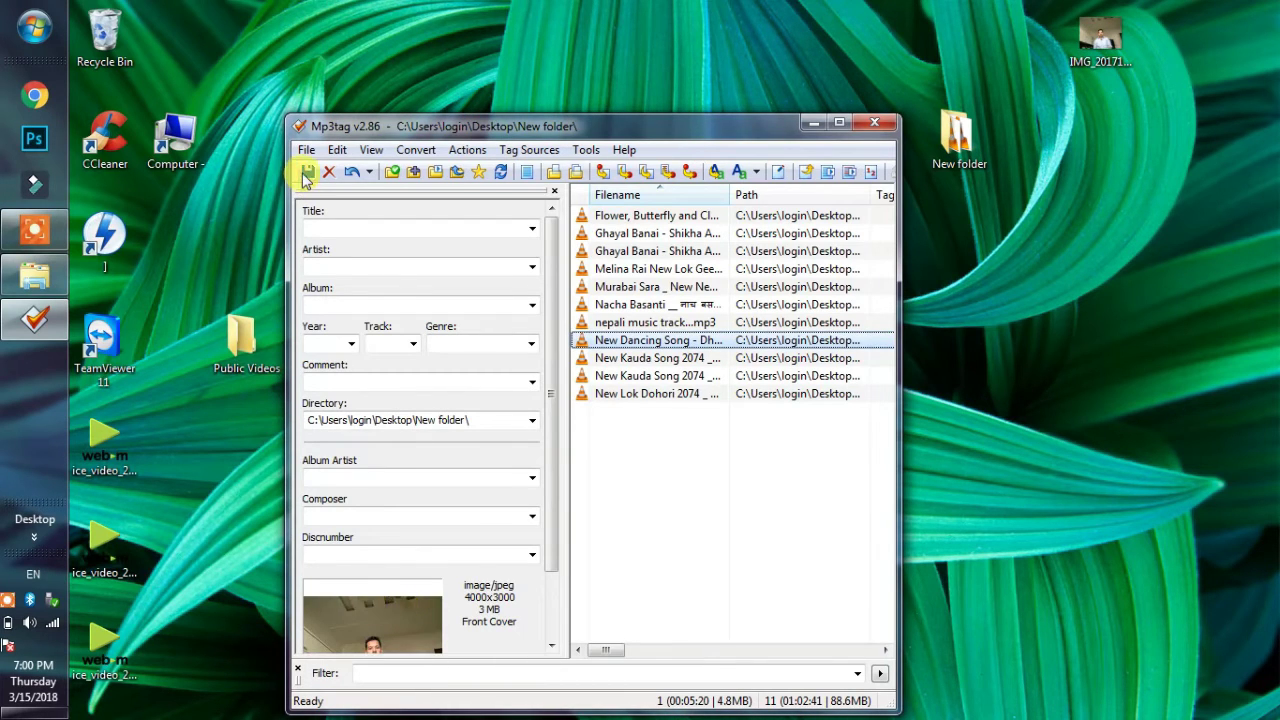
pyautogui.click(307, 173)
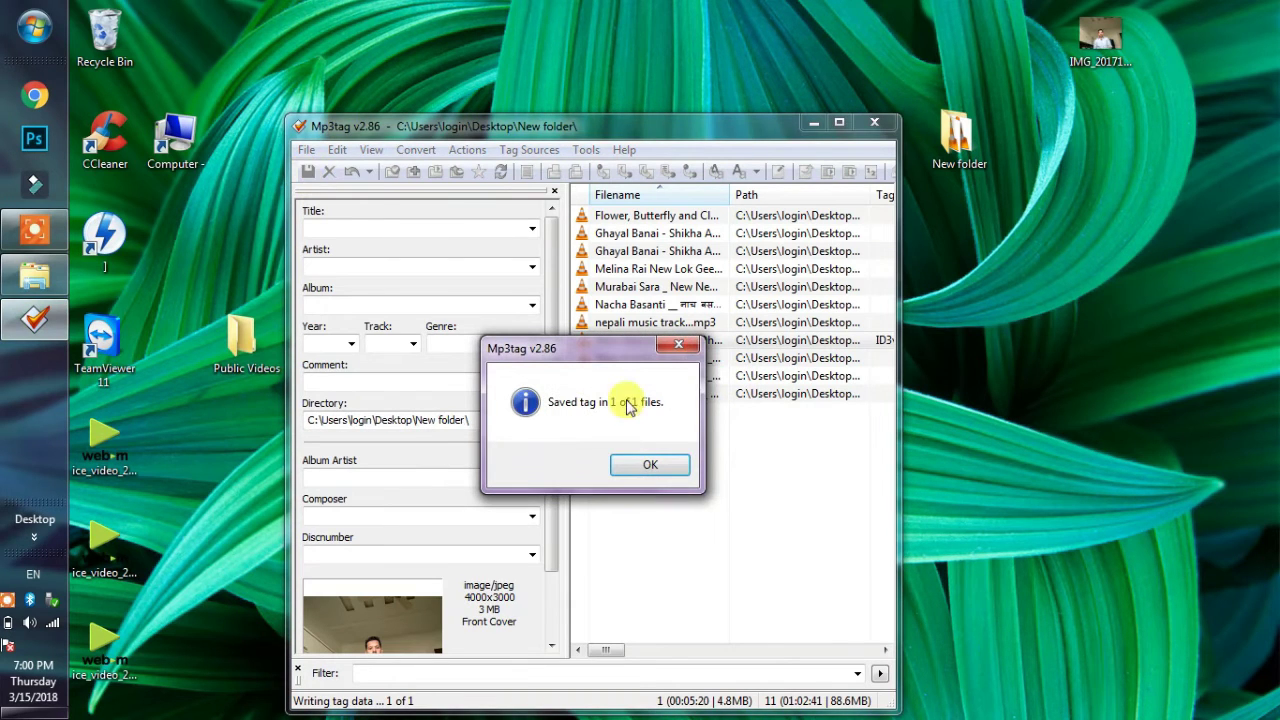
pyautogui.click(650, 466)
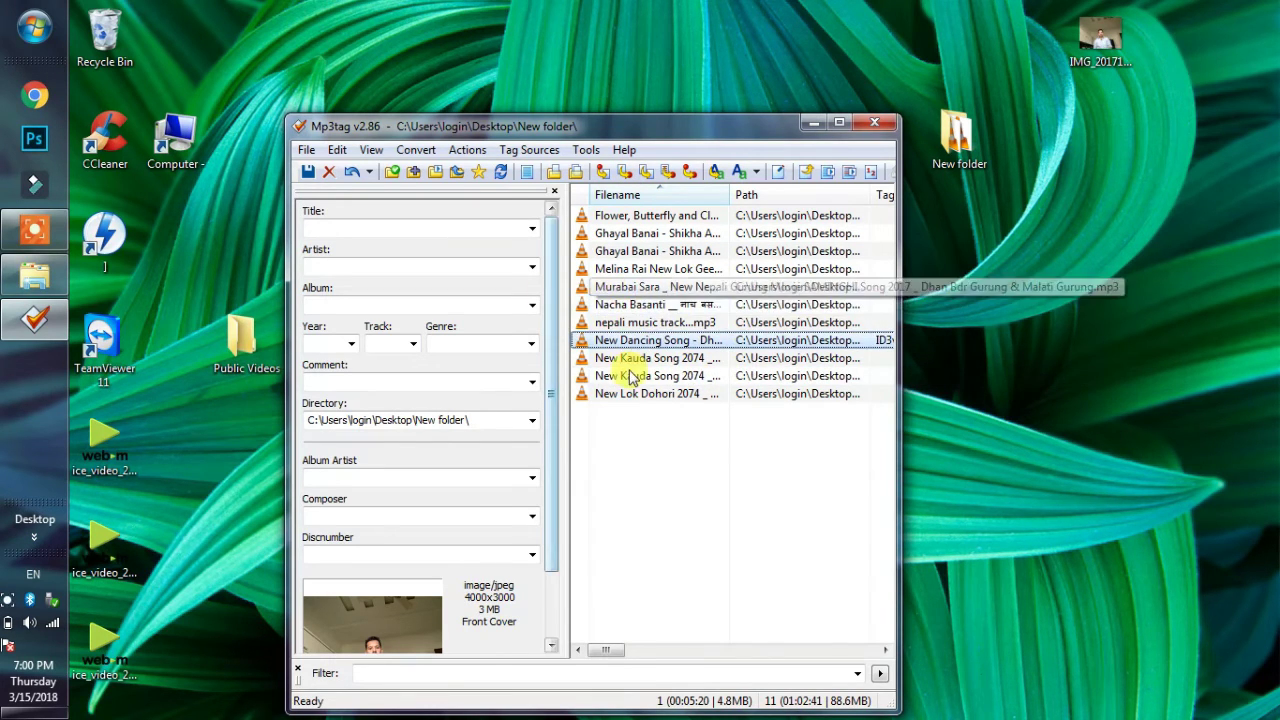
# Apply the desktop photo as front cover to all eleven songs together, save their tags, and check the Tag column
pyautogui.moveTo(706, 418); pyautogui.dragTo(570, 185)
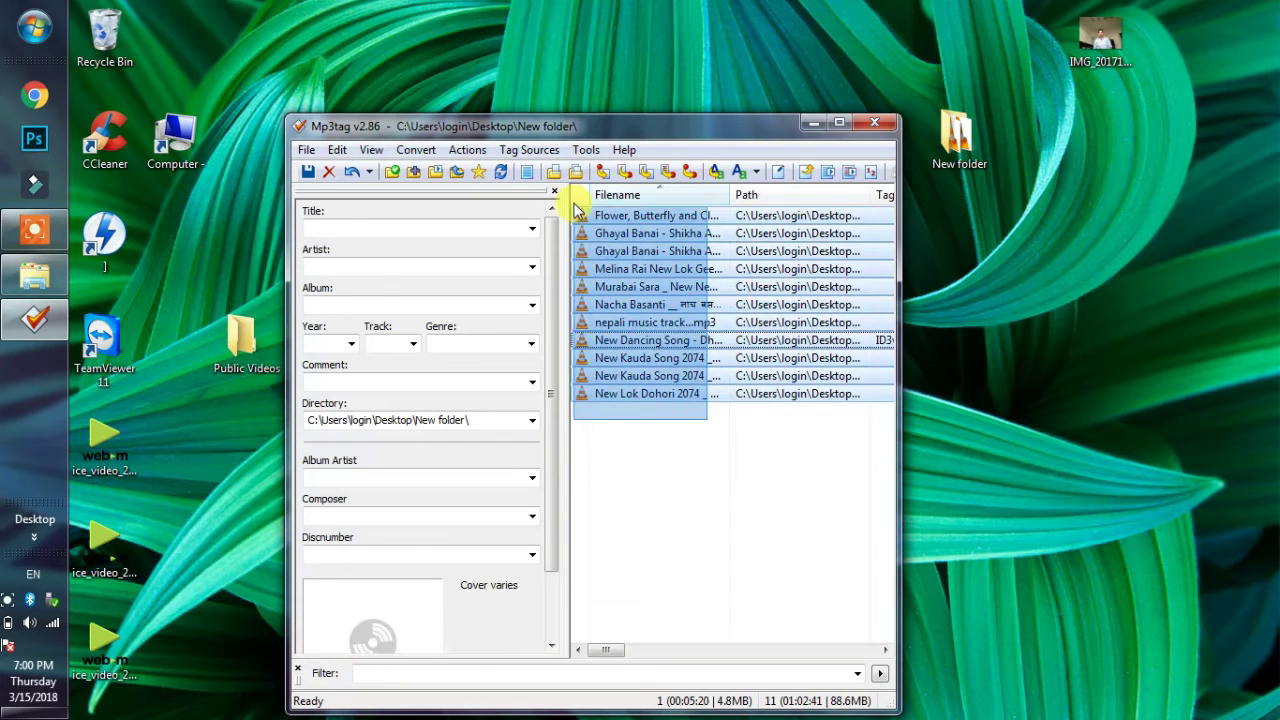
pyautogui.moveTo(670, 413); pyautogui.dragTo(394, 596)
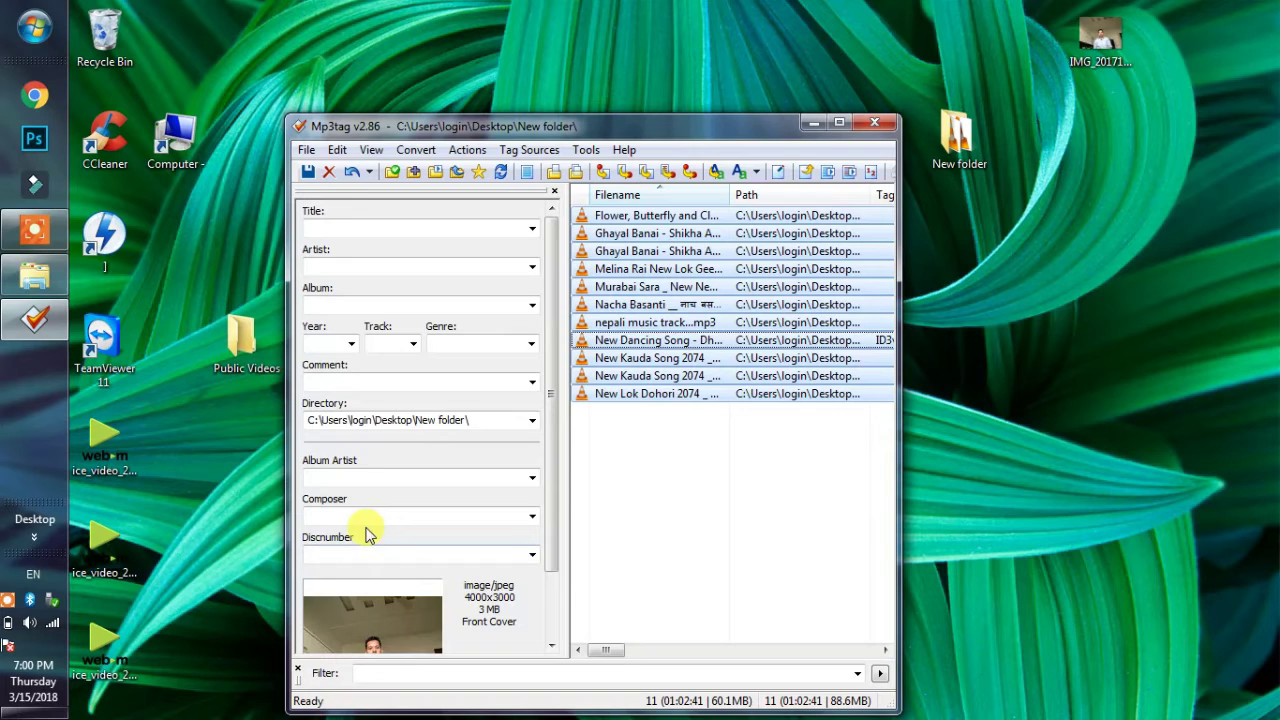
pyautogui.click(308, 171)
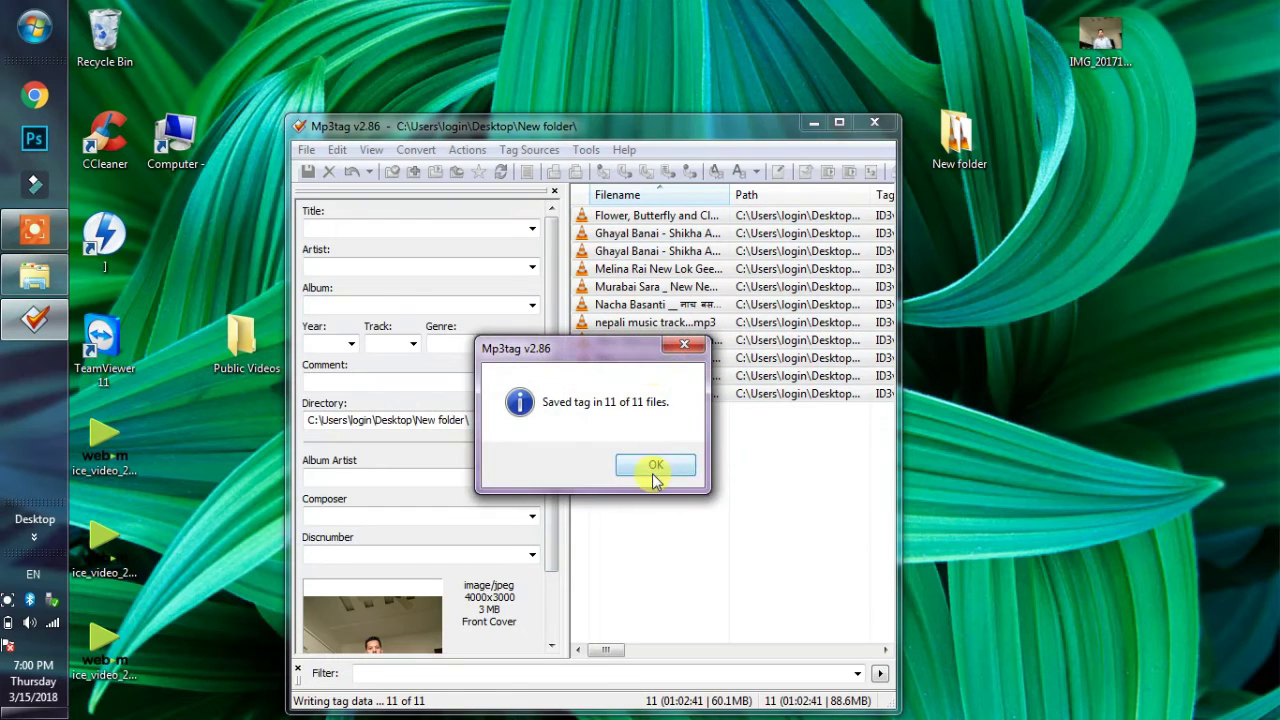
pyautogui.click(654, 470)
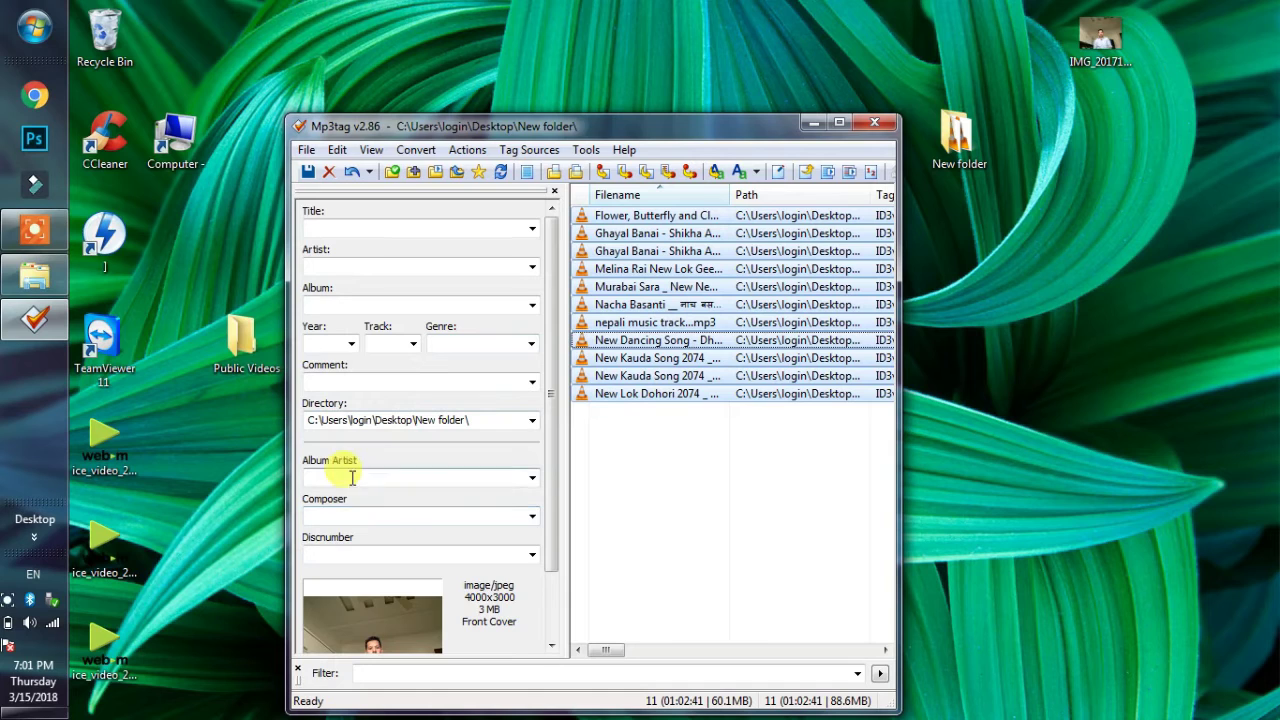
pyautogui.hscroll(3, 709, 323)
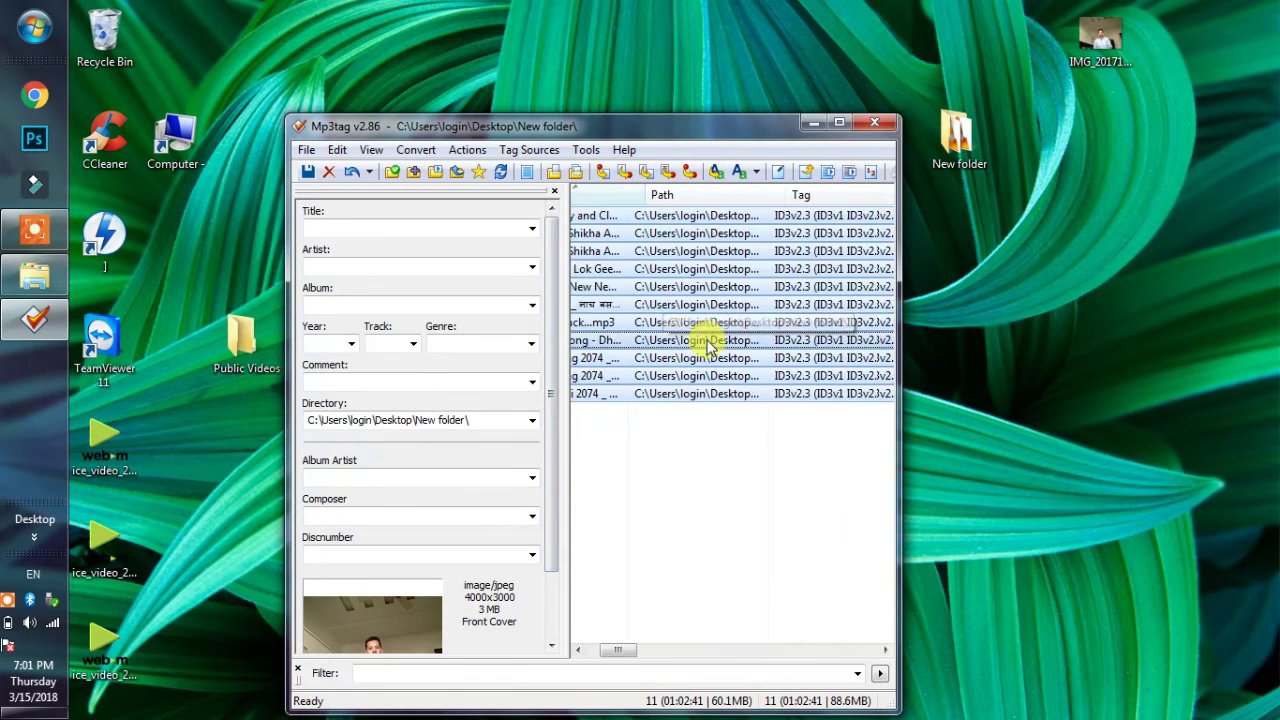
pyautogui.hscroll(-1, 705, 340)
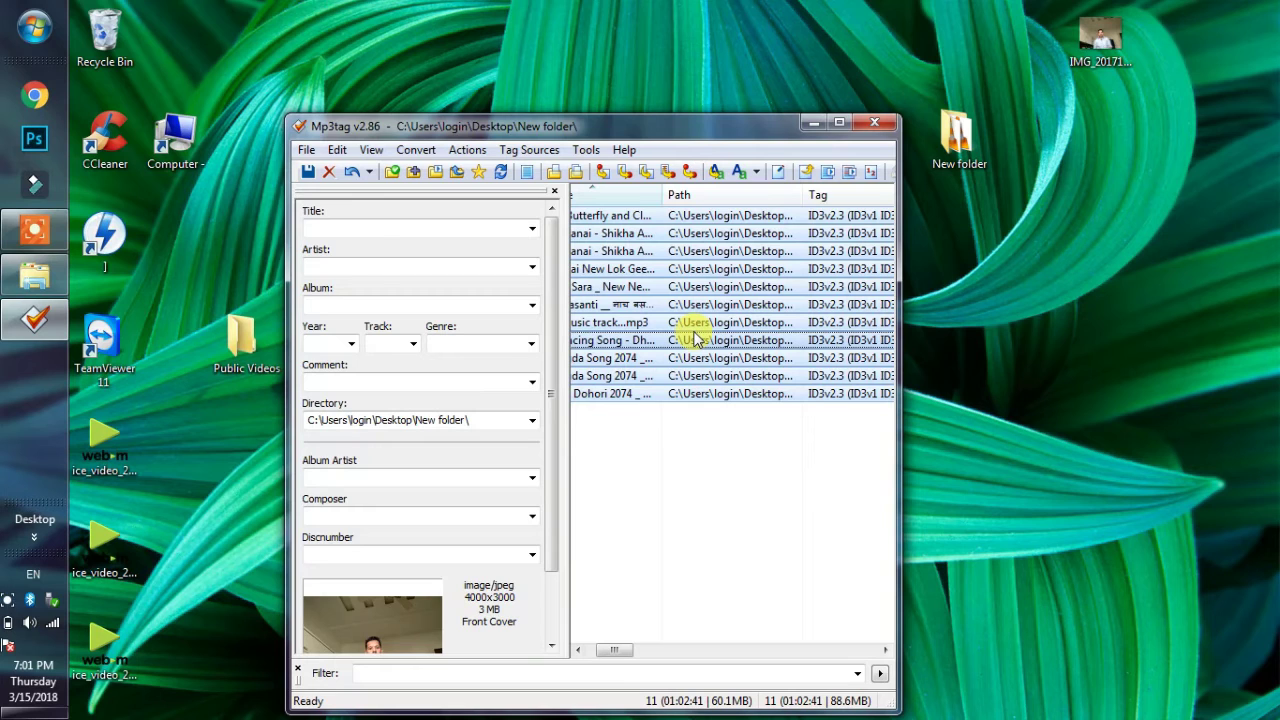
# Close Mp3tag and refresh the desktop
pyautogui.click(874, 122)
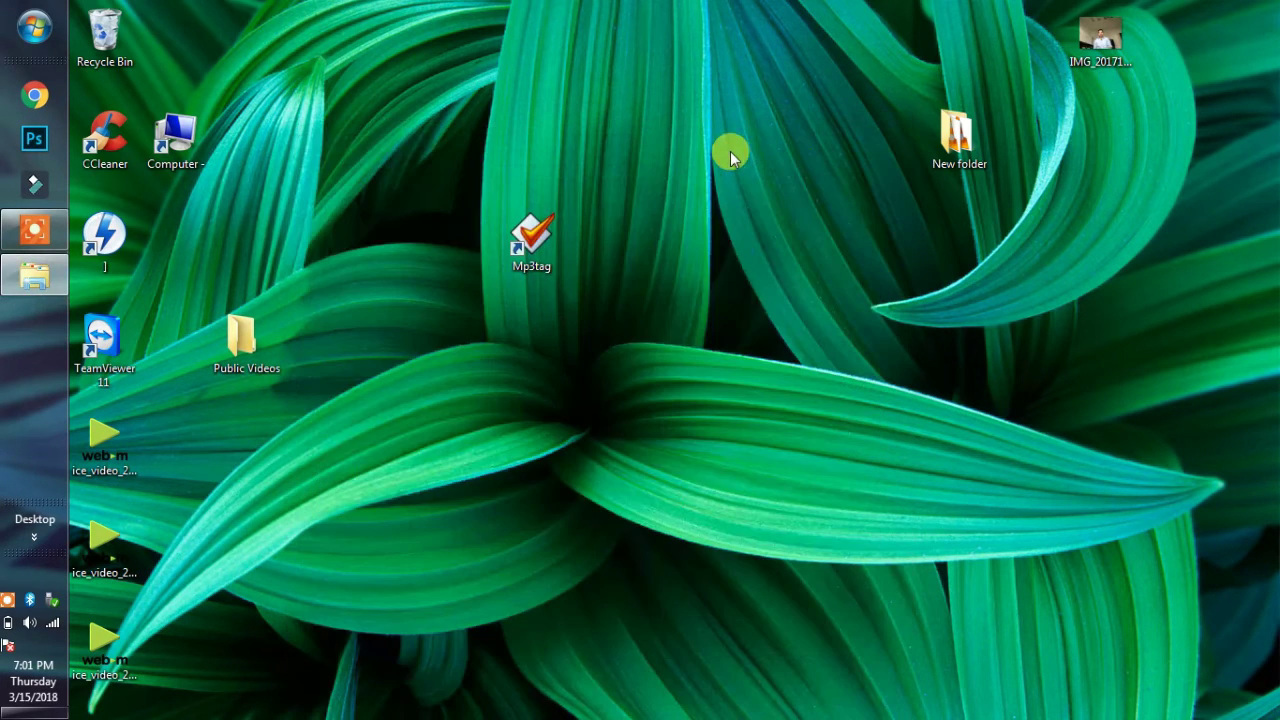
pyautogui.rightClick(778, 199)
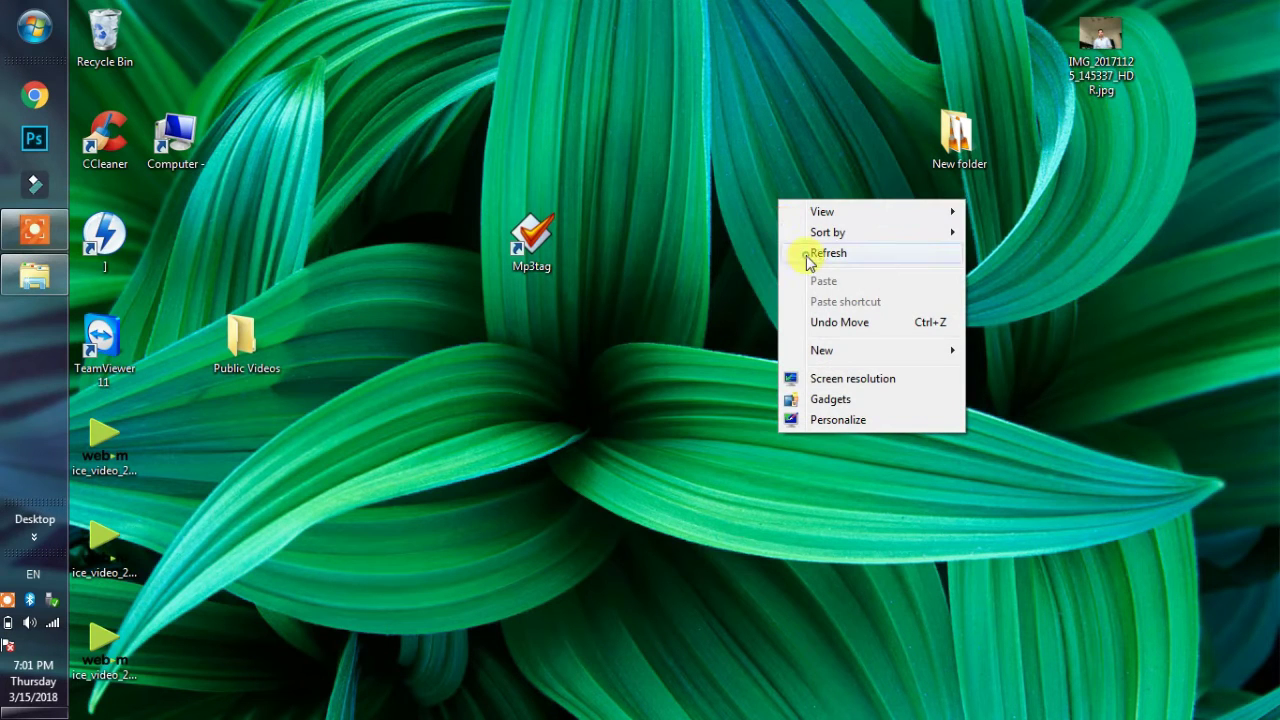
pyautogui.click(780, 251)
# Open New folder, play the Flower, Butterfly and Cloud song in VLC to check its cover art, and close the player
pyautogui.click(917, 165)
pyautogui.doubleClick(953, 141)
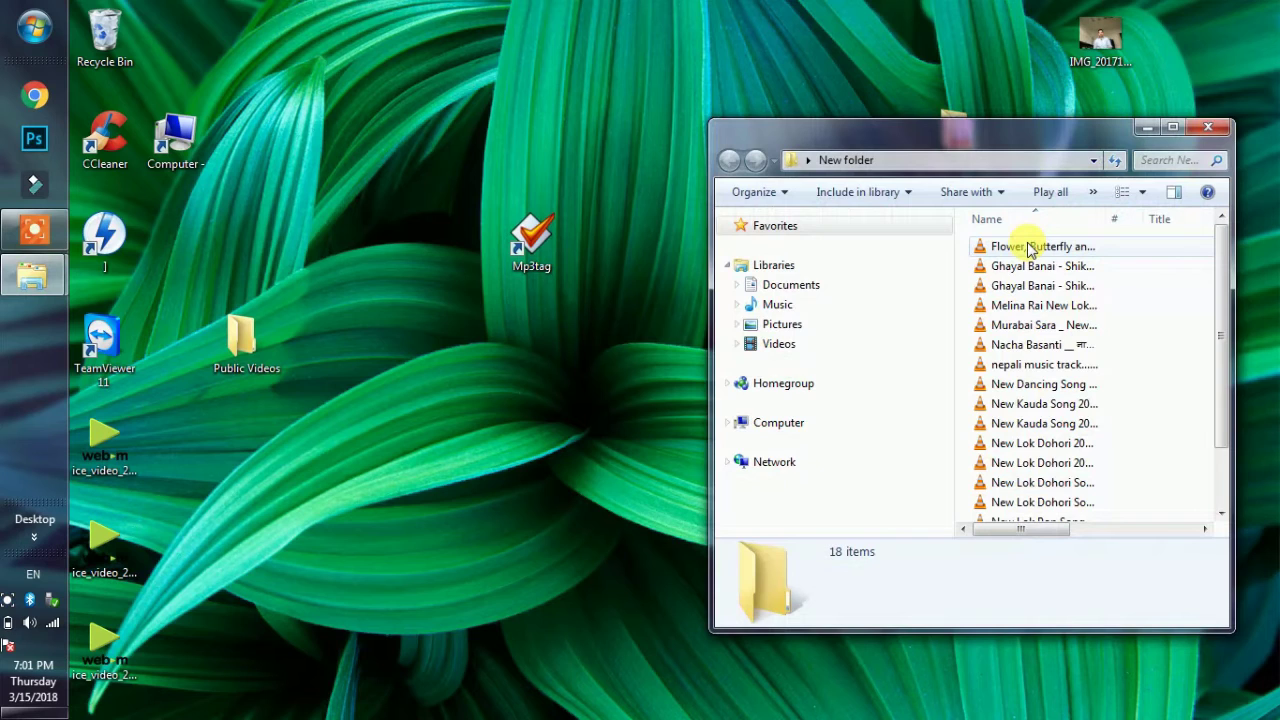
pyautogui.click(1030, 248)
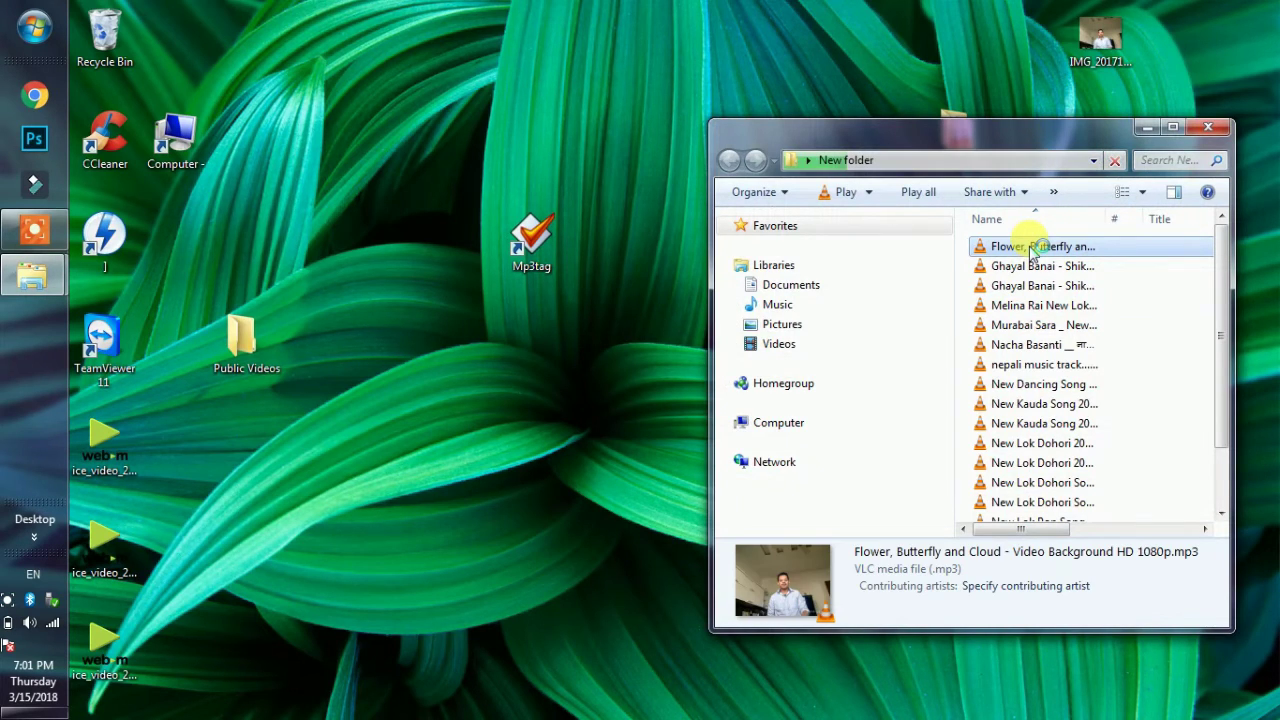
pyautogui.doubleClick(1030, 248)
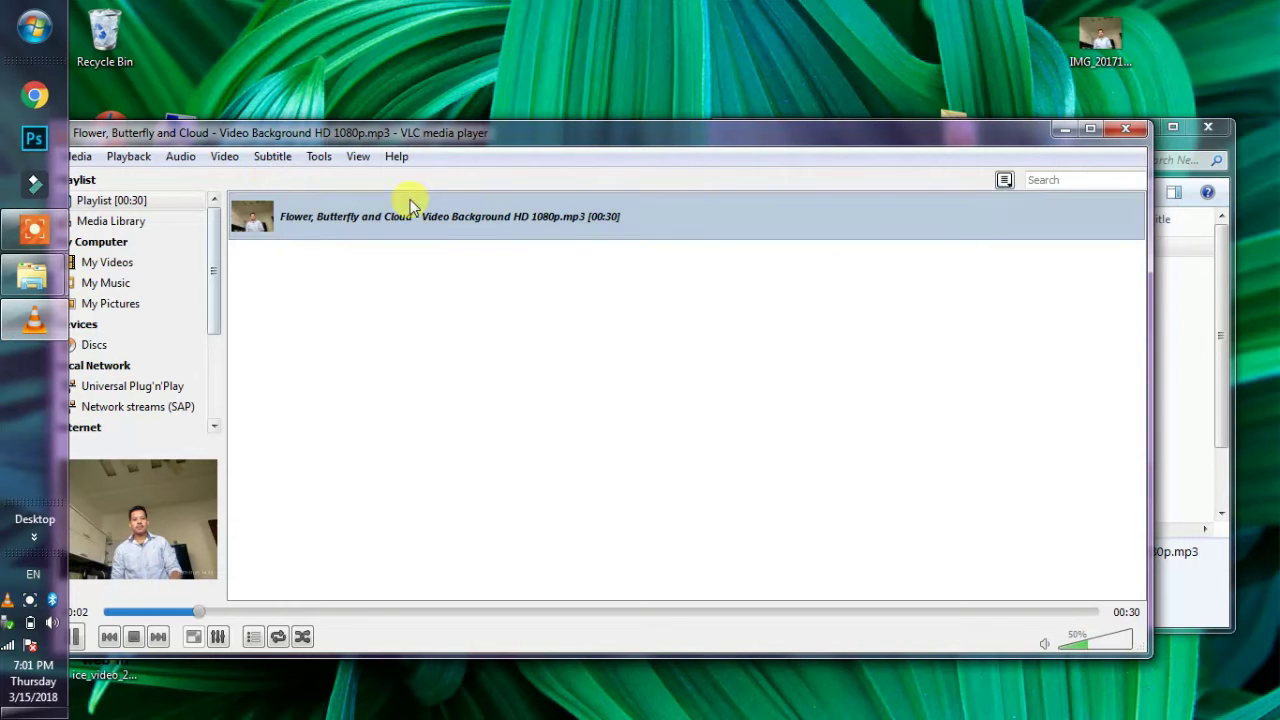
pyautogui.click(1125, 130)
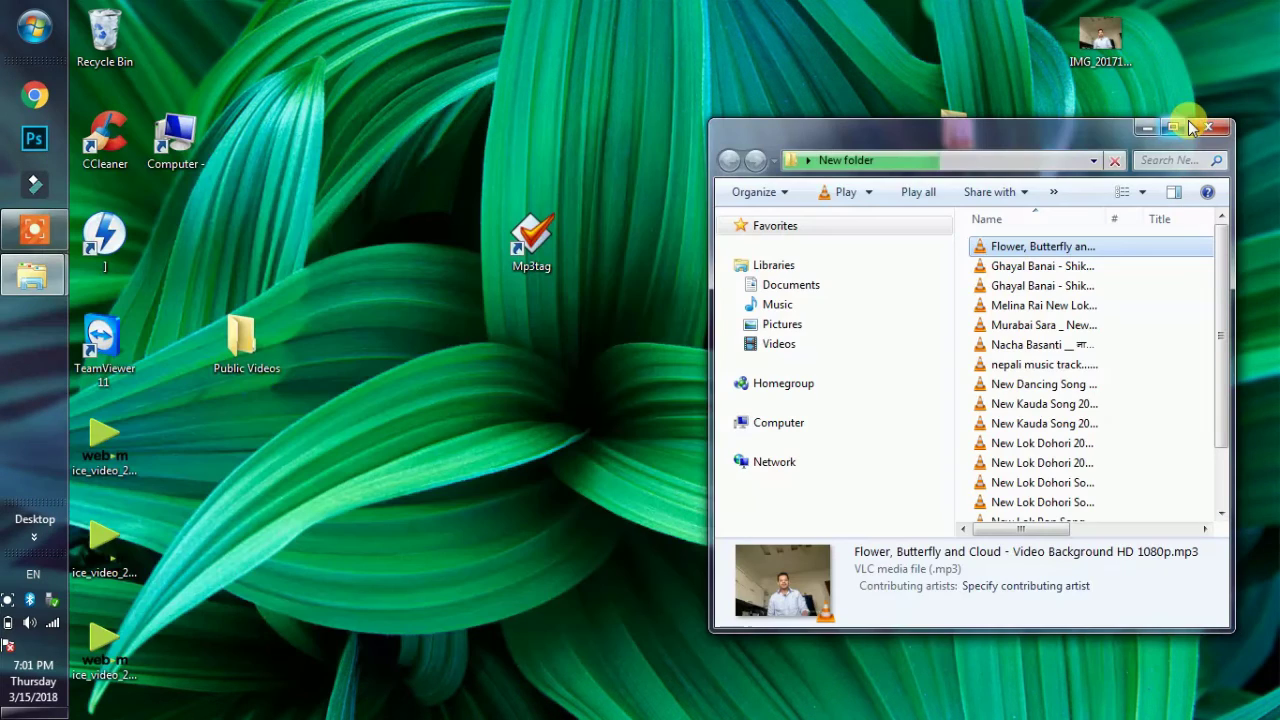
# Close the New folder window and refresh the desktop twice
pyautogui.click(1207, 127)
pyautogui.rightClick(668, 114)
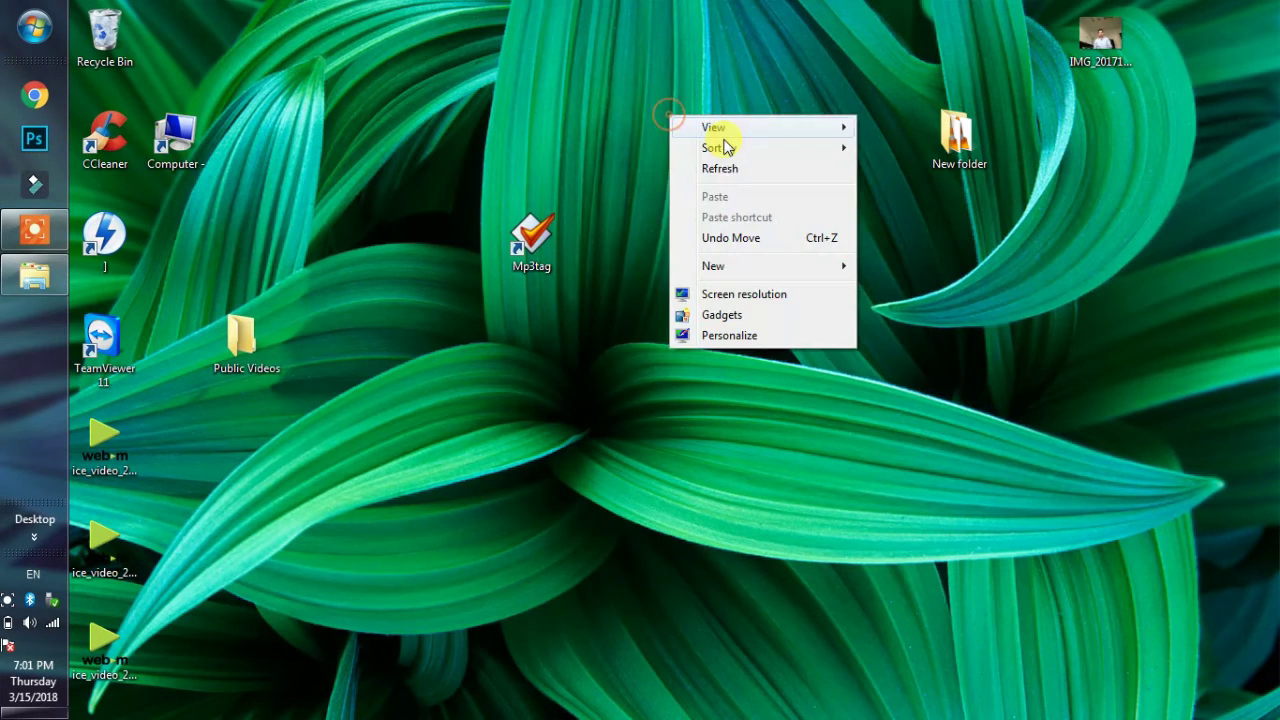
pyautogui.click(729, 170)
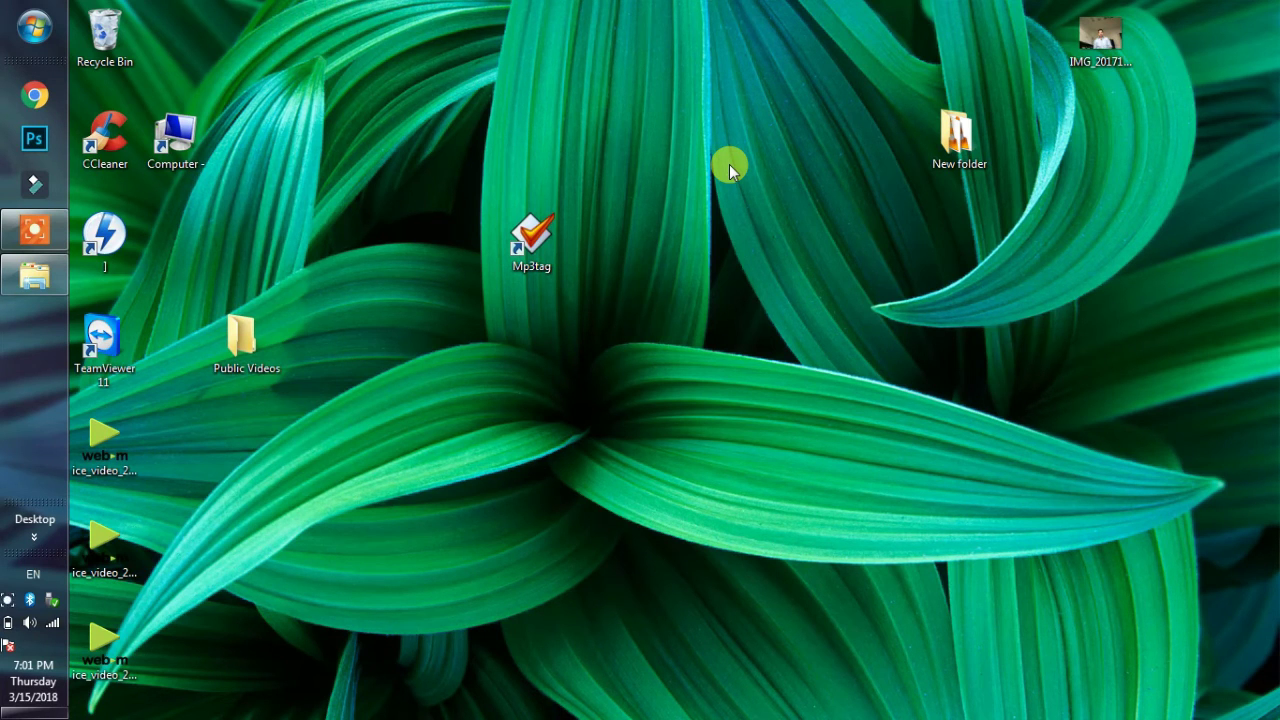
pyautogui.rightClick(653, 148)
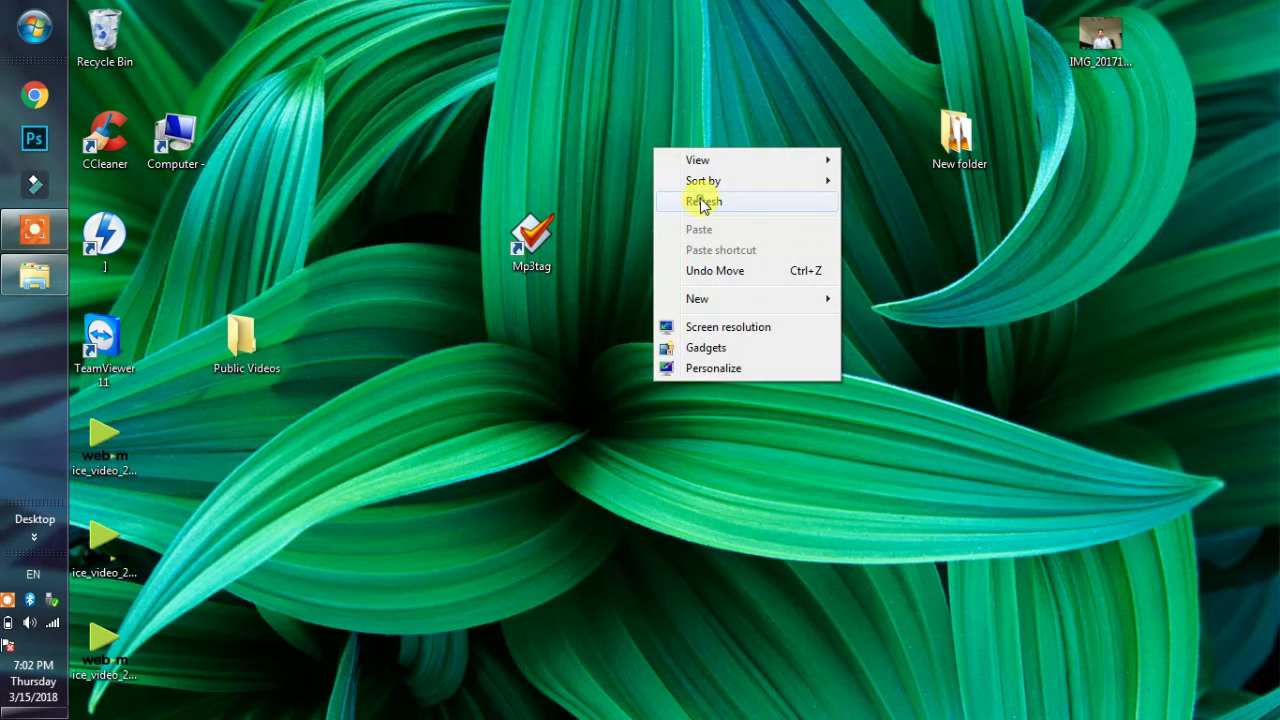
pyautogui.click(703, 202)
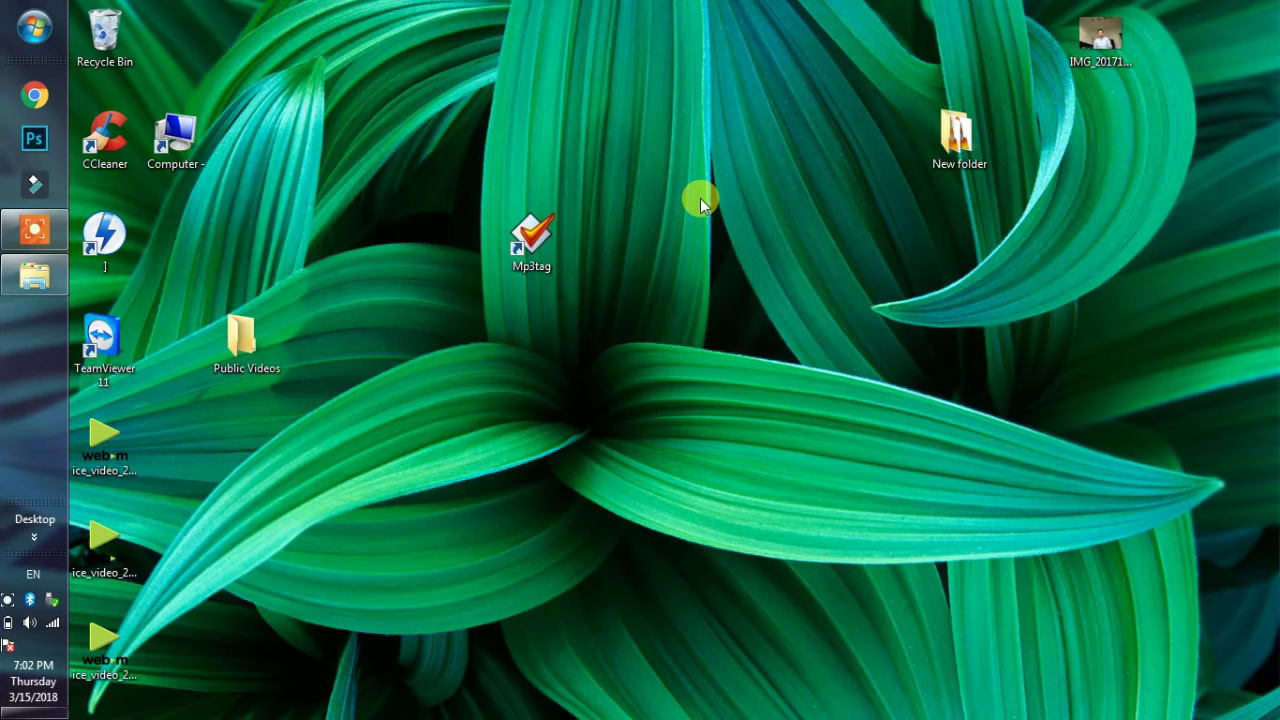